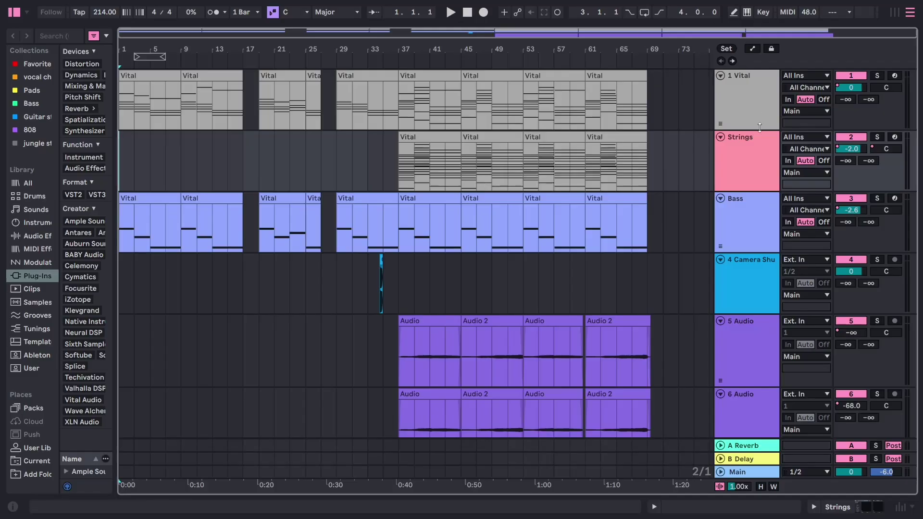
Open the first clip on the 1 Vital track in an enlarged piano roll and select its three chords one after another
double_click(753, 105)
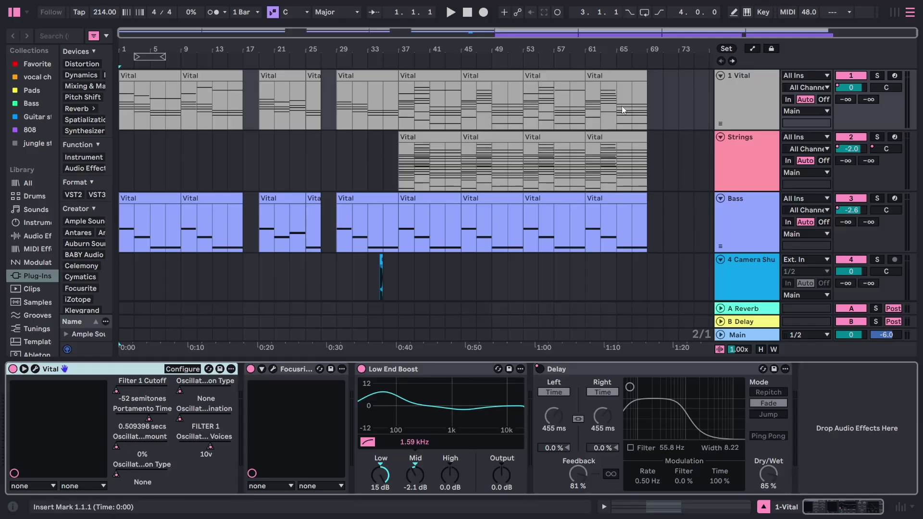
left_click(137, 77)
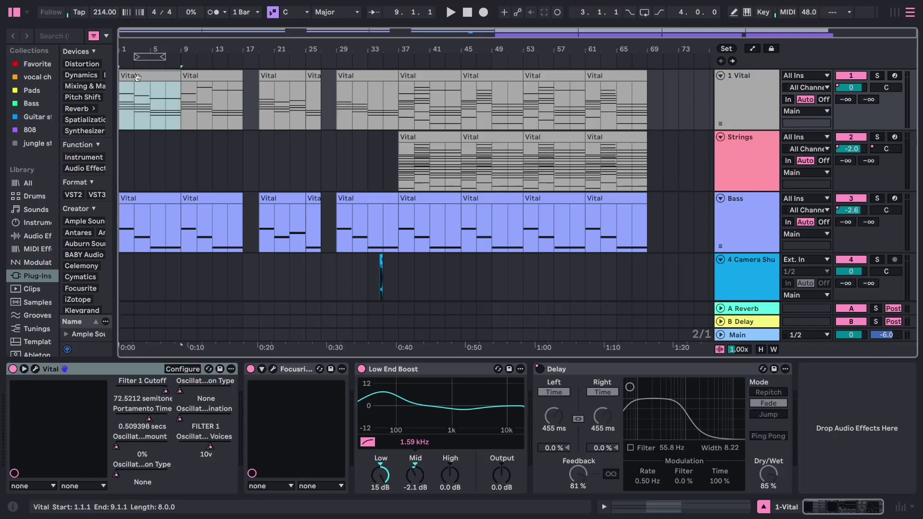
double_click(137, 77)
key("ctrl+alt+e")
left_click_drag(281, 145, 254, 356)
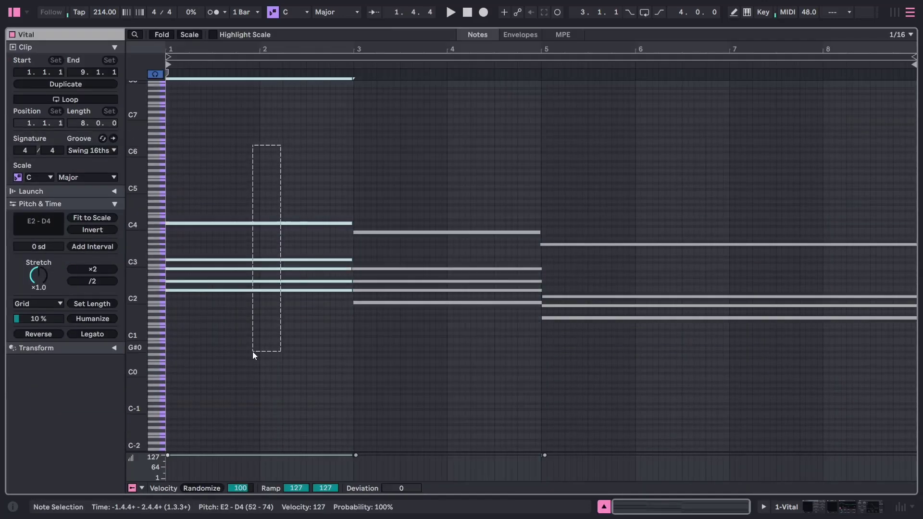
key("alt+Right")
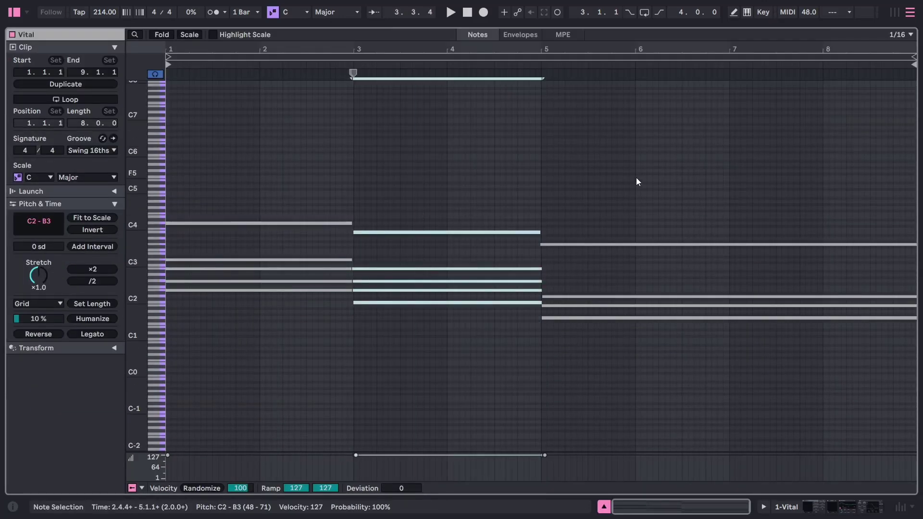
left_click_drag(638, 182, 650, 377)
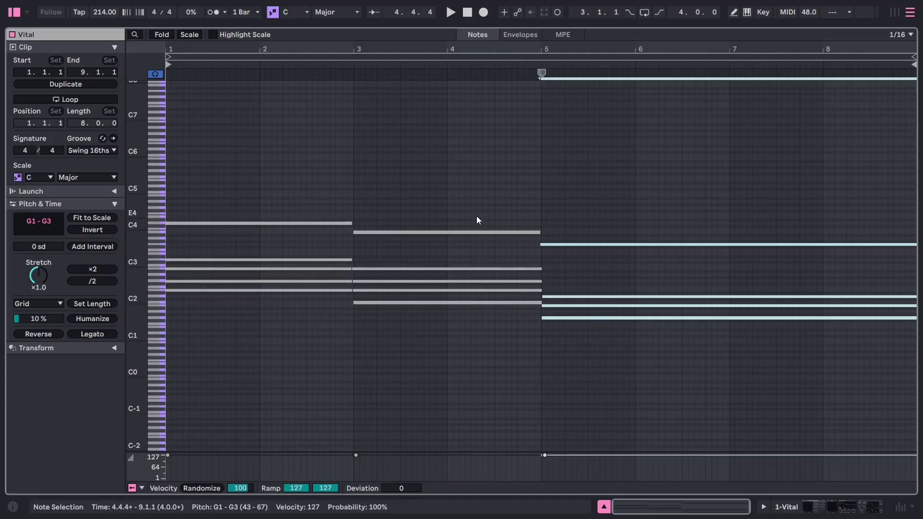
Try deleting the top note of each of the three chords, and undo the deletion
left_click_drag(297, 187, 635, 244)
key("Delete")
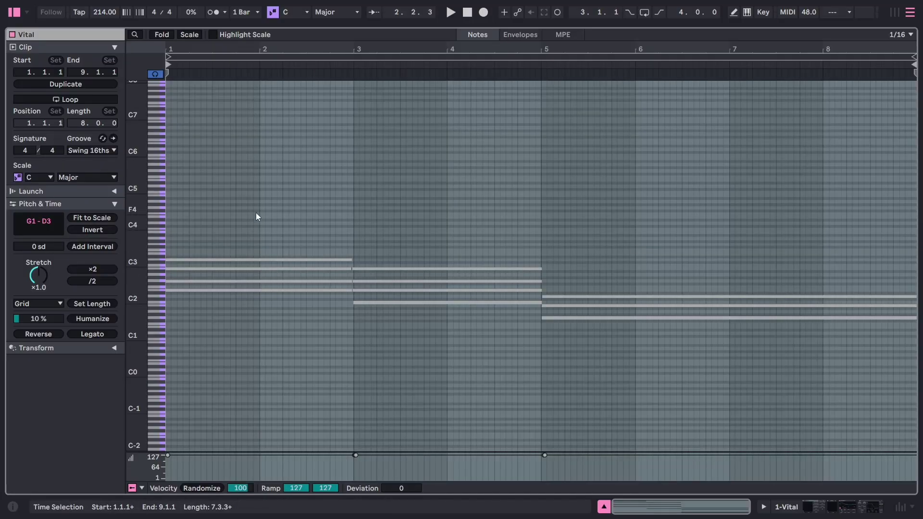
left_click(333, 166)
left_click(332, 260)
key("ctrl+z")
key("ctrl+z")
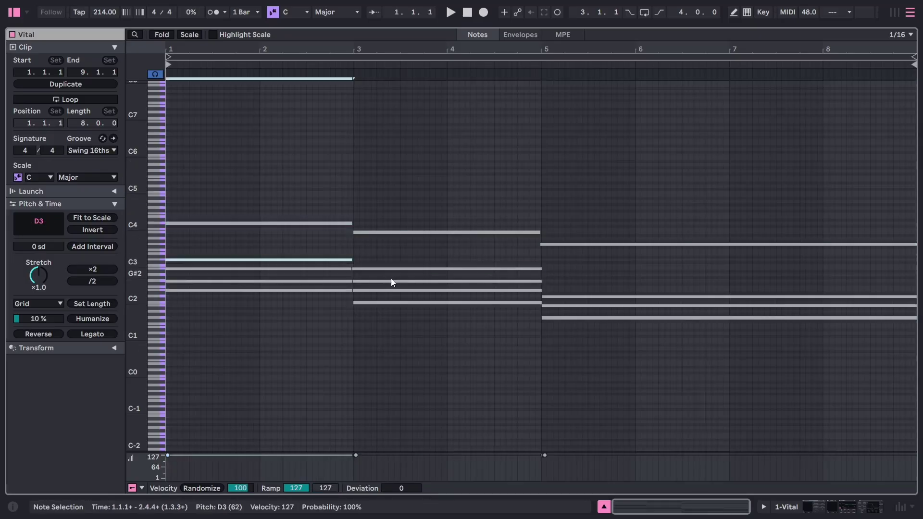
Play the first Vital clip from position 3.2.2 through its last chord, and return to the arrangement
left_click(558, 305)
left_click(599, 277)
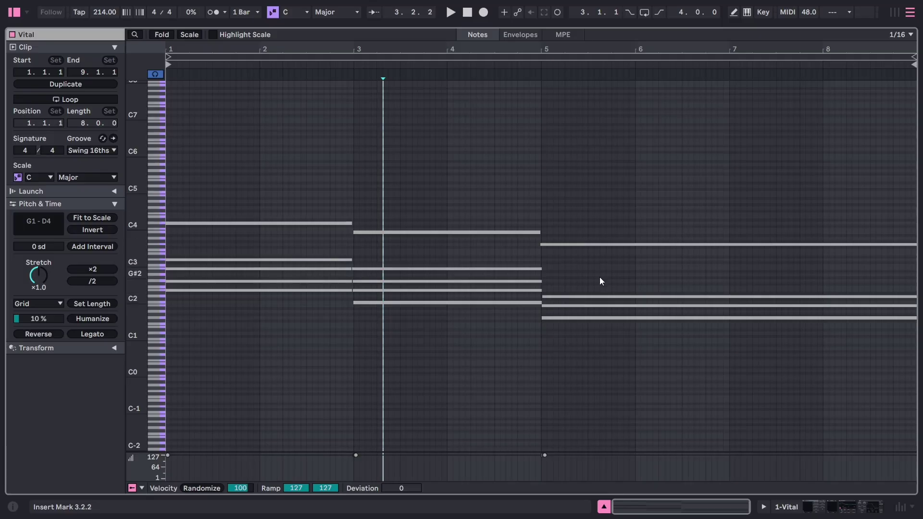
left_click(566, 306)
left_click(575, 292)
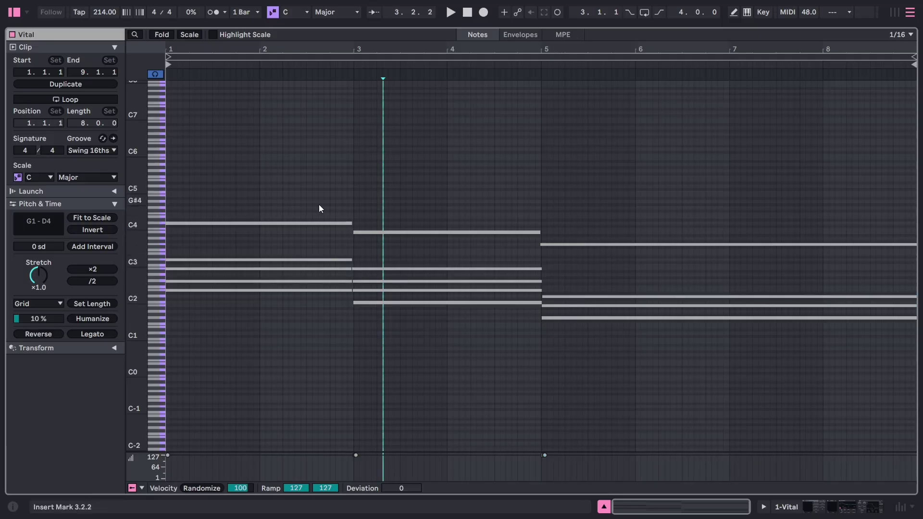
key("space")
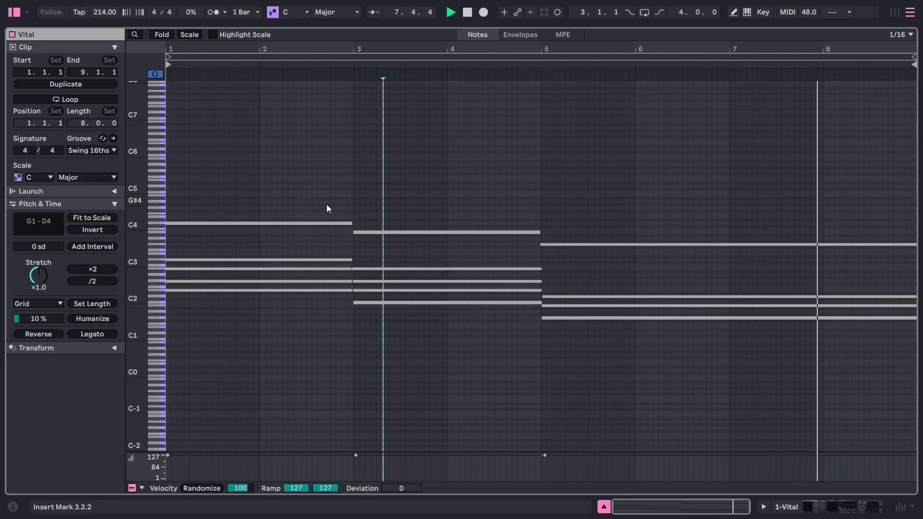
key("space")
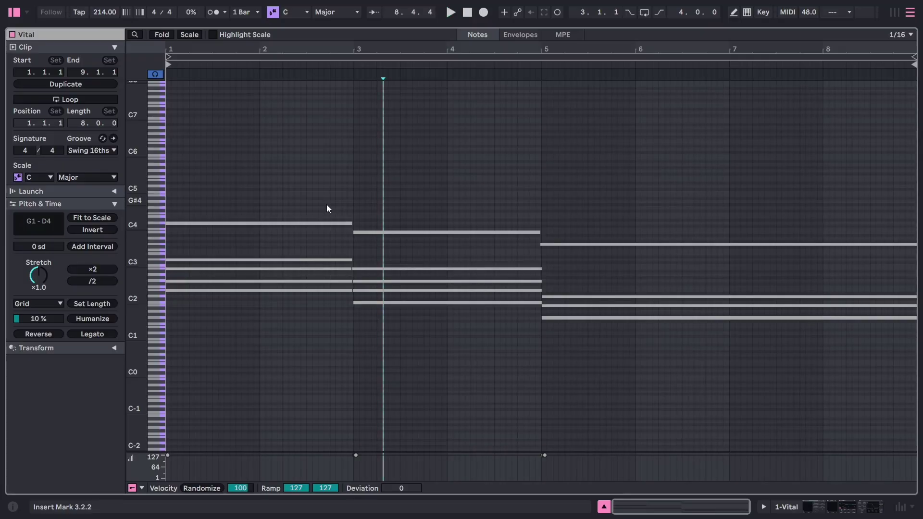
key("Tab")
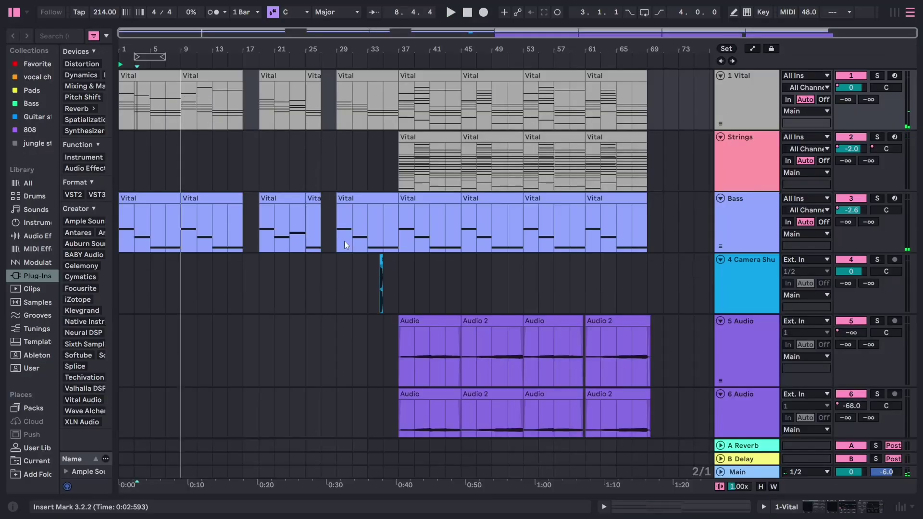
Show the Bass track's device chain and play the arrangement from bar 9
double_click(751, 224)
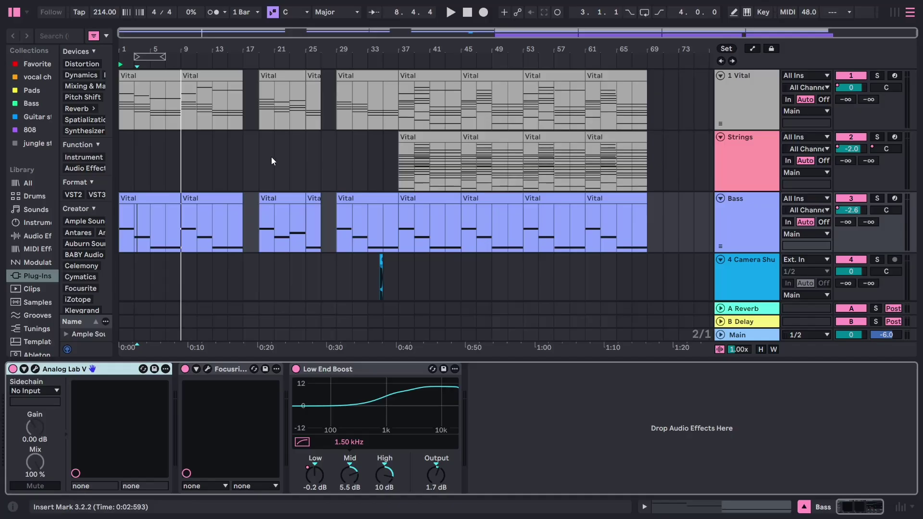
left_click(147, 168)
left_click(187, 160)
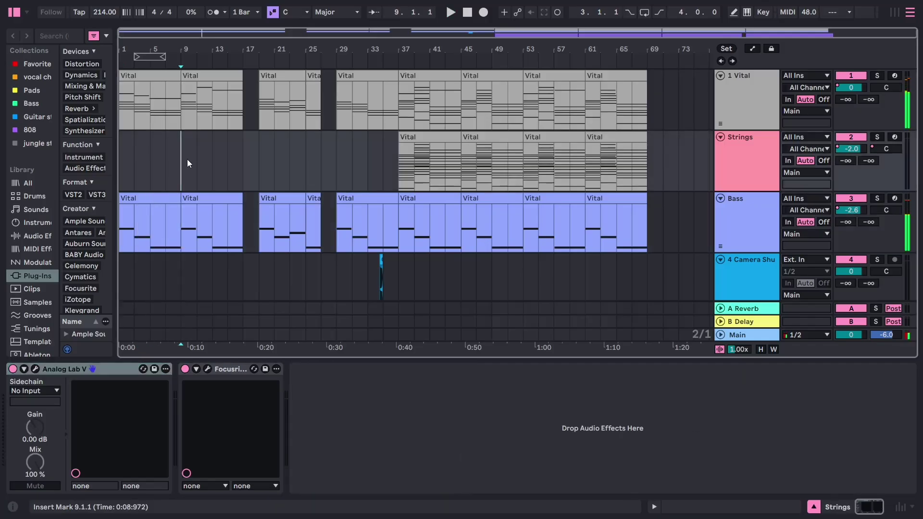
key("space")
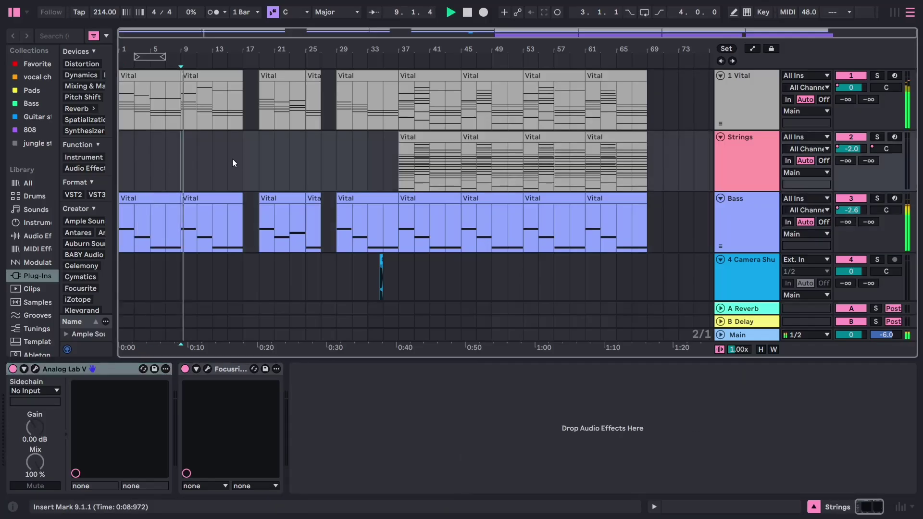
Open the Vital clip at bar 9 in an enlarged piano roll and select the top notes of its second and third chords
left_click(214, 78)
double_click(214, 78)
left_click_drag(380, 339, 379, 44)
left_click_drag(427, 152, 641, 232)
key("shift+Down")
key("shift+Up")
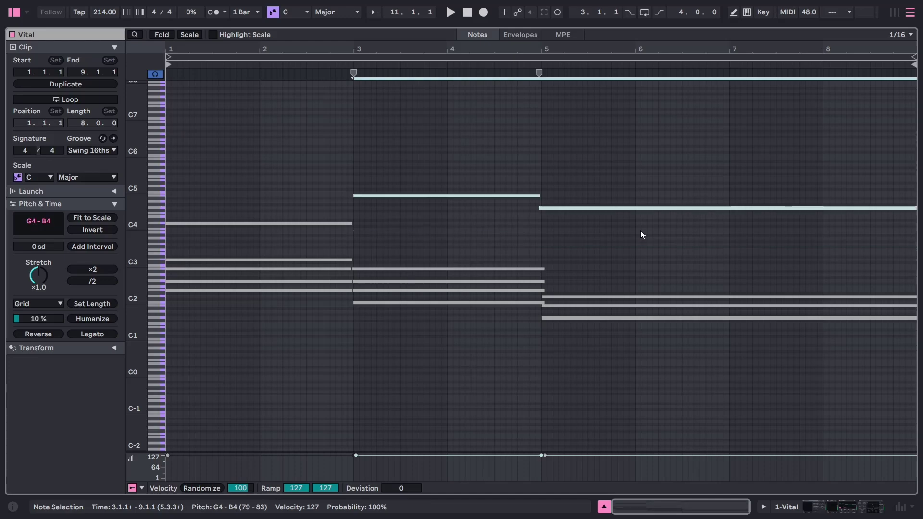
Play the second Vital clip from its second chord, stop, and return to the arrangement
key("space")
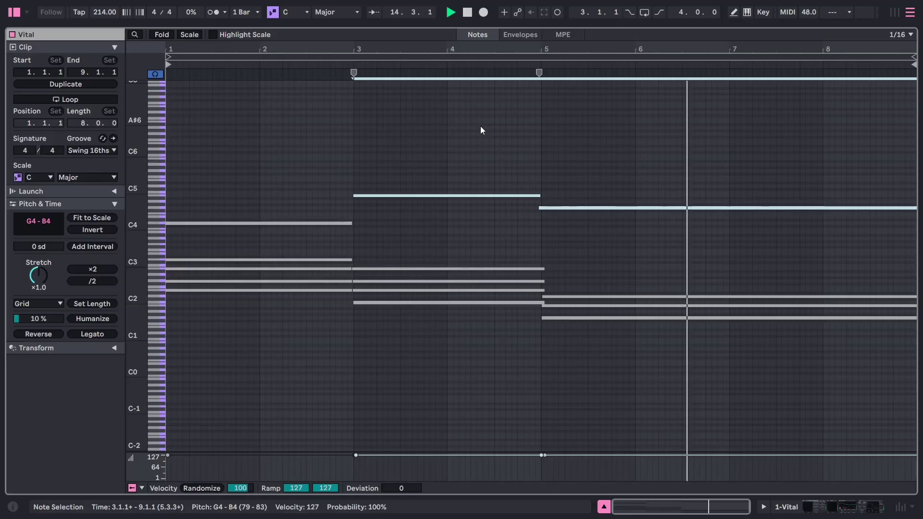
key("space")
key("Tab")
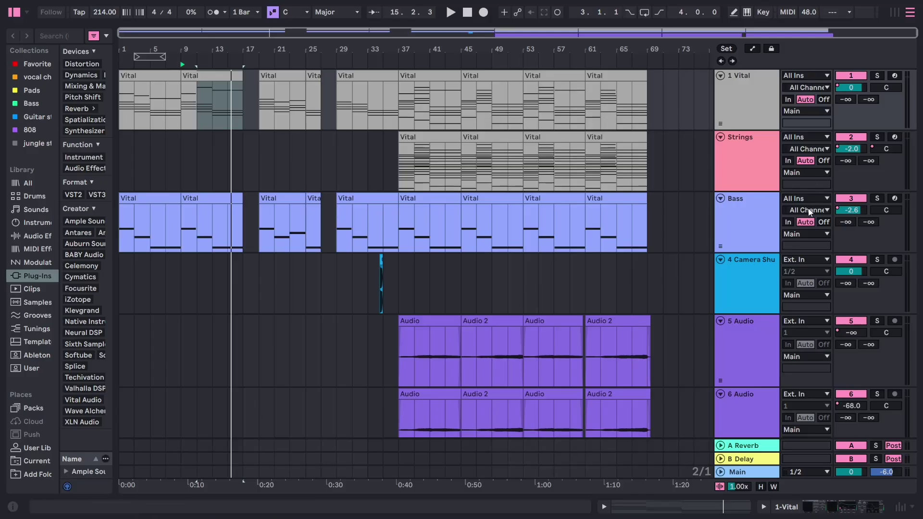
left_click(797, 234)
left_click(798, 235)
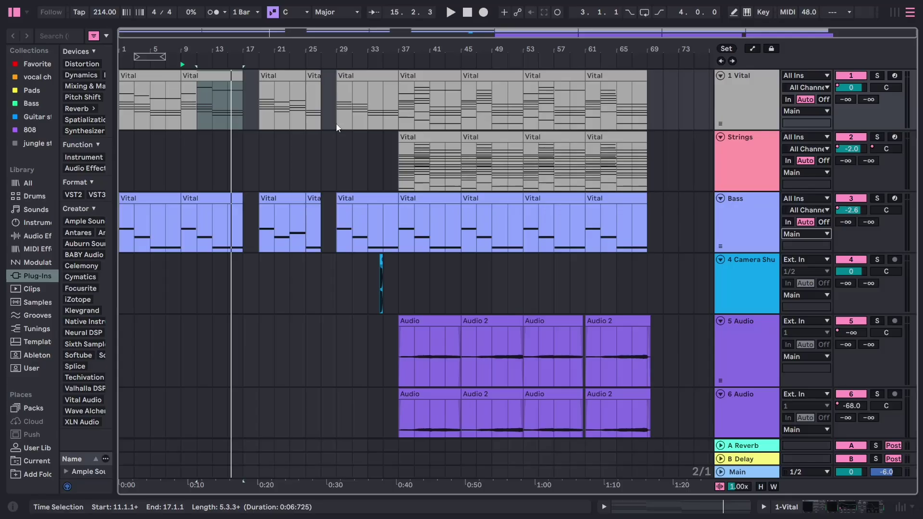
Play the arrangement from bar 15 through the section that starts at bar 19
left_click(242, 154)
key("space")
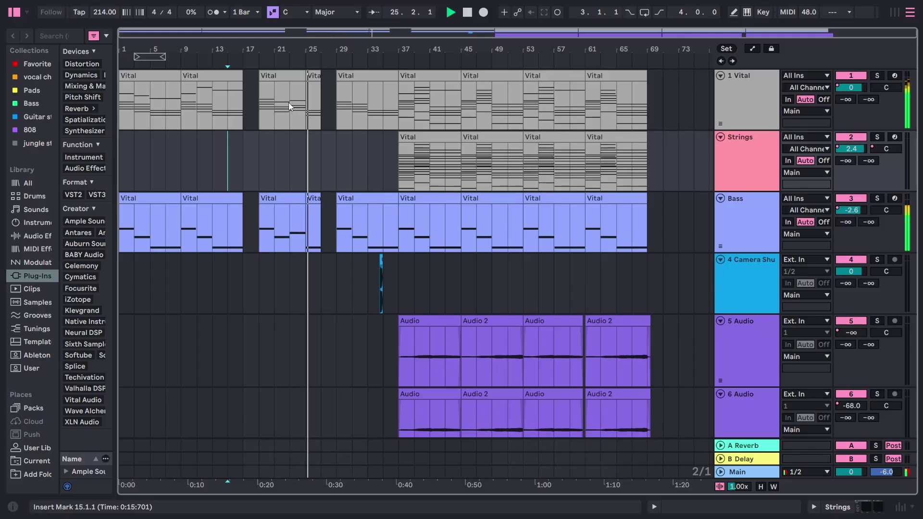
key("space")
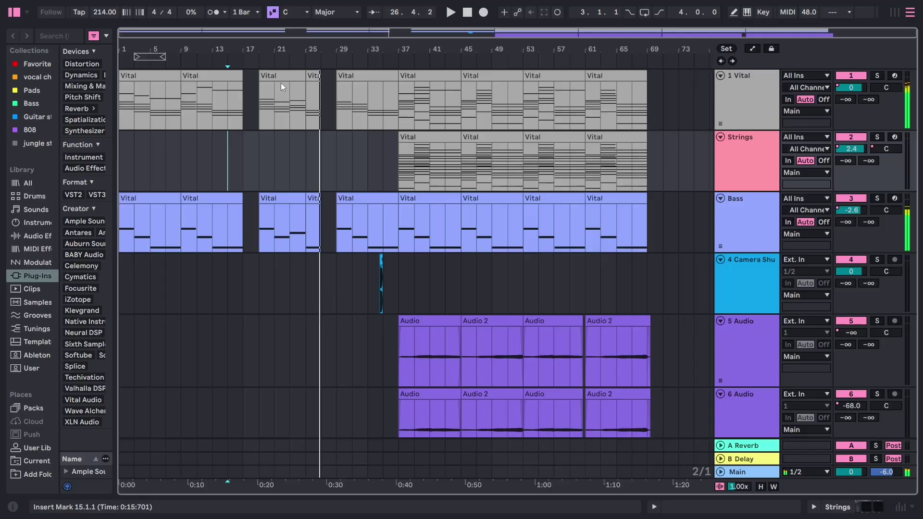
Open the Vital clip at bar 19 in the piano roll and examine its three chords in turn
double_click(280, 83)
key("ctrl+alt+e")
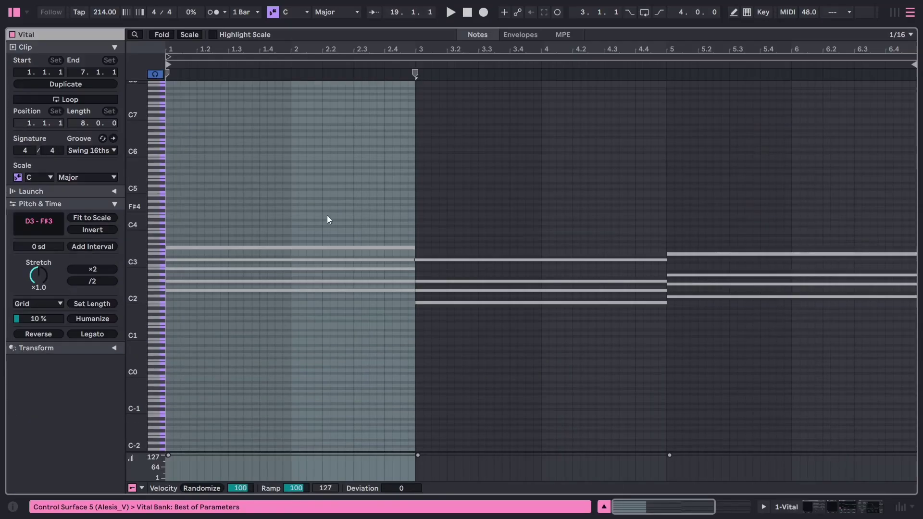
left_click_drag(328, 220, 293, 450)
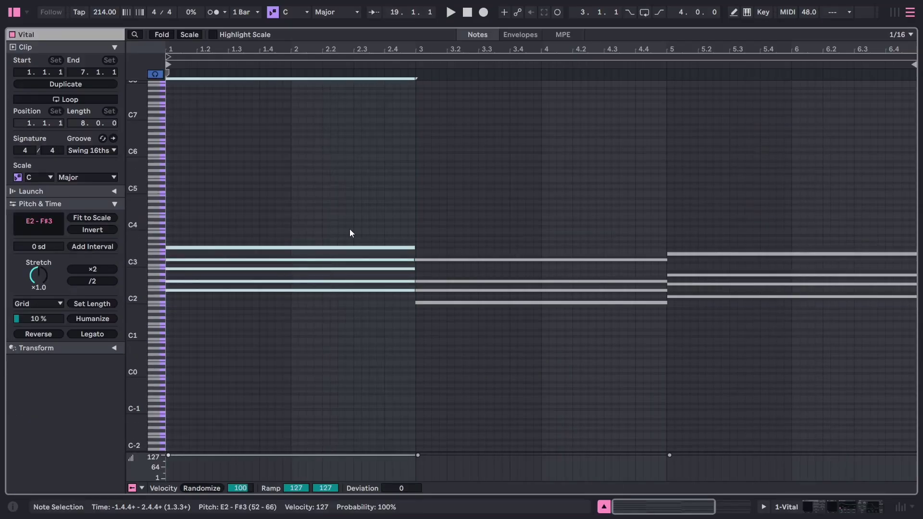
left_click_drag(336, 185, 299, 386)
left_click_drag(542, 134, 682, 227)
left_click_drag(765, 218, 787, 409)
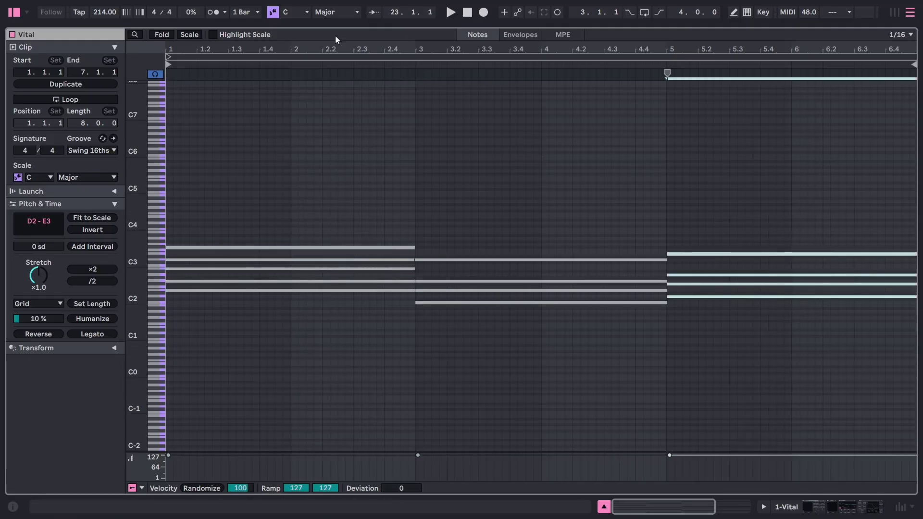
Examine the top melody notes across the three chords of the bar 19 clip, and return to the arrangement
left_click_drag(716, 175, 435, 262)
left_click(405, 248)
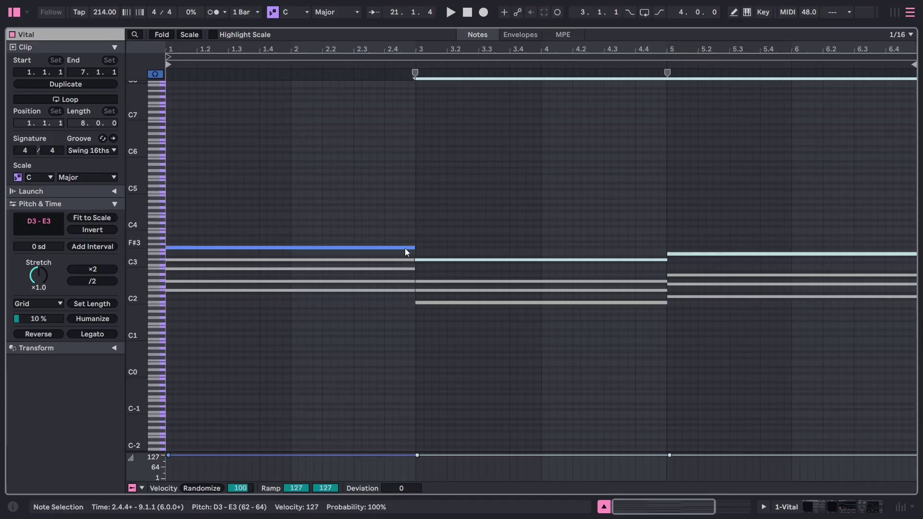
left_click(433, 260)
left_click(703, 254)
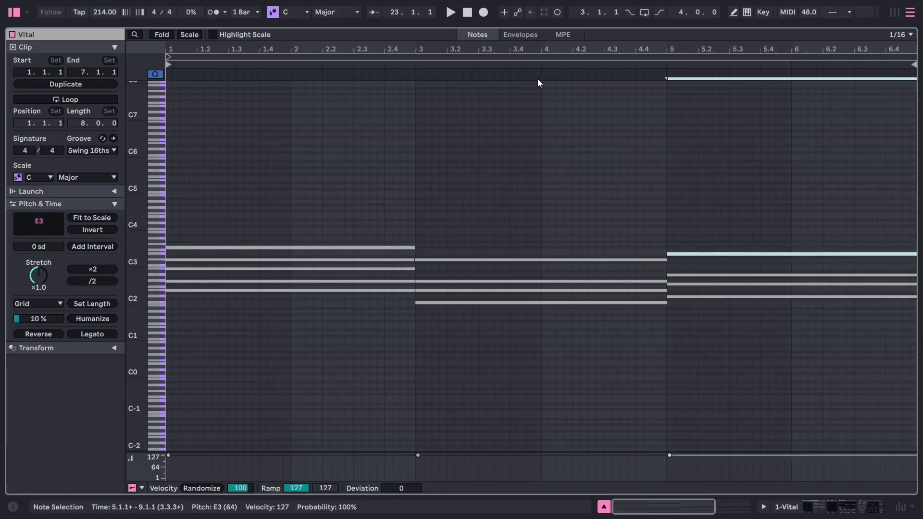
left_click_drag(490, 28, 419, 182)
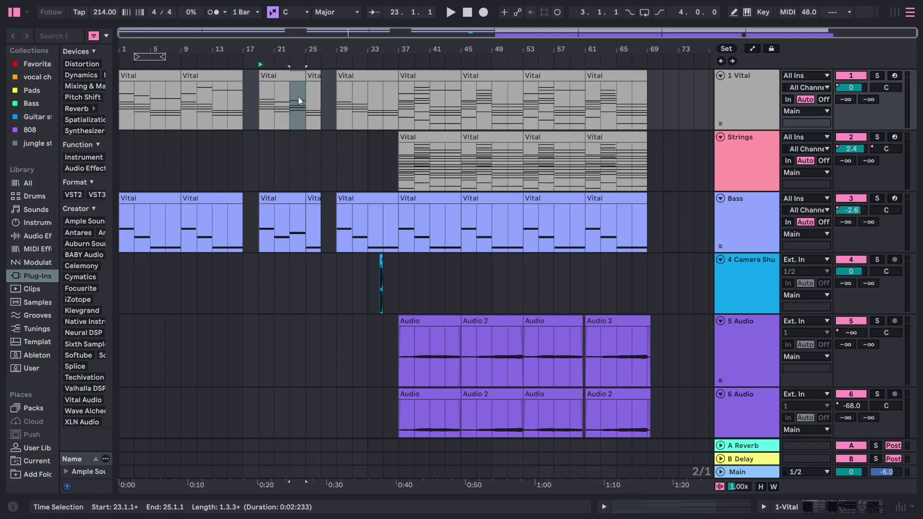
Mark bars 5–7 and bars 25–27 on the Vital and Strings tracks for comparison, and play the arrangement from bar 25
left_click(304, 134)
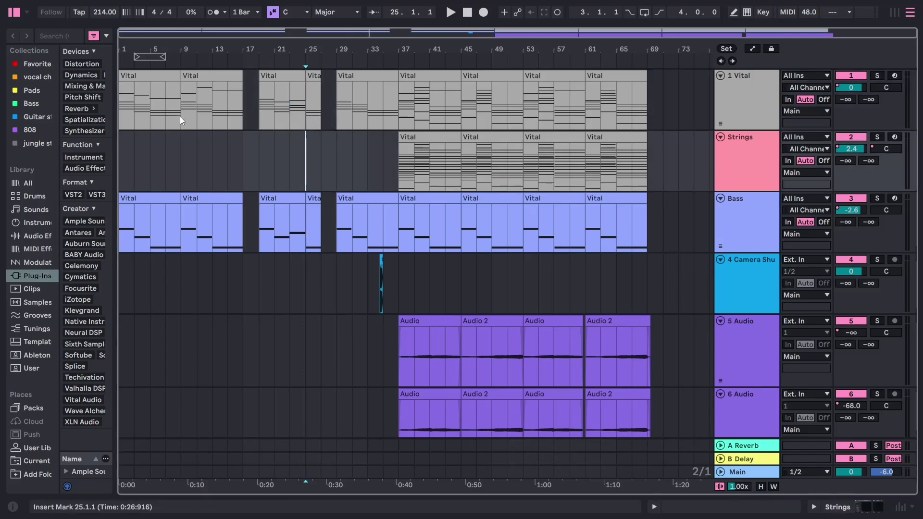
left_click_drag(151, 120, 165, 96)
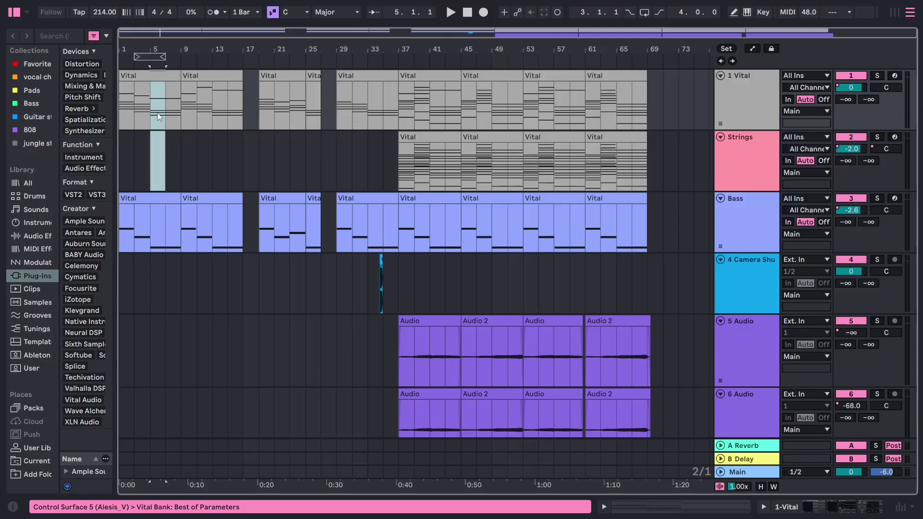
left_click_drag(304, 133, 322, 99)
key("space")
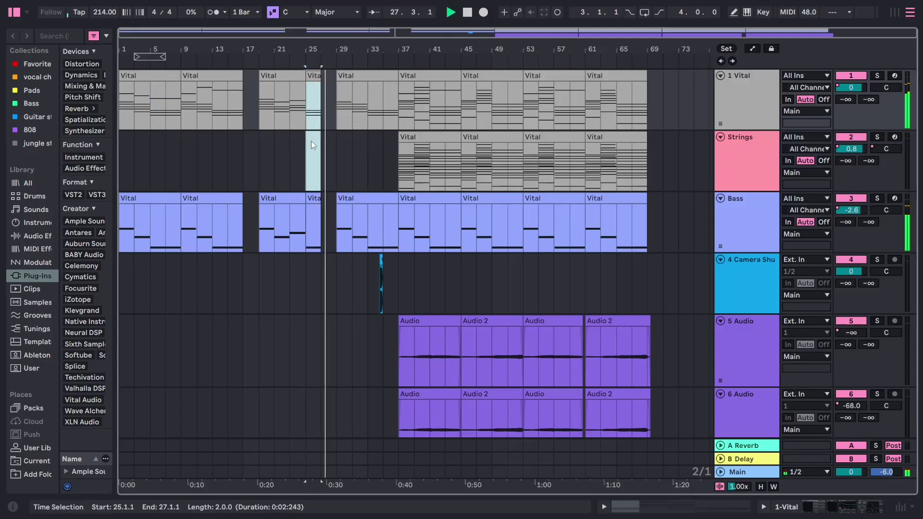
key("space")
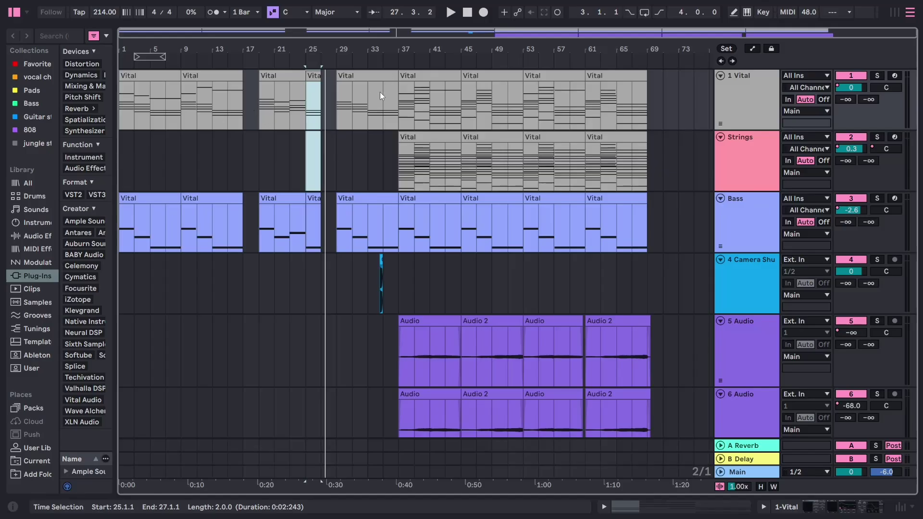
left_click(304, 140)
key("space")
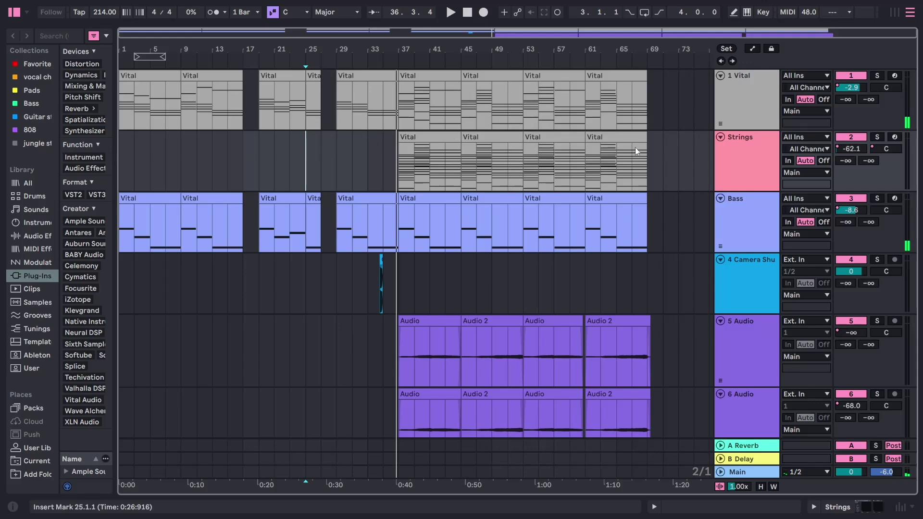
Show the 1 Vital track's device chain and open its clip at bar 37 in an enlarged piano roll
double_click(746, 82)
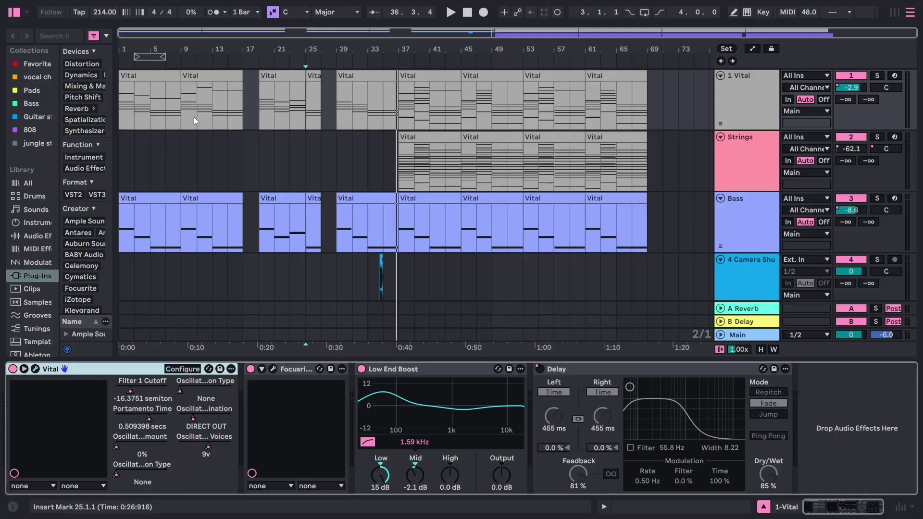
left_click(425, 76)
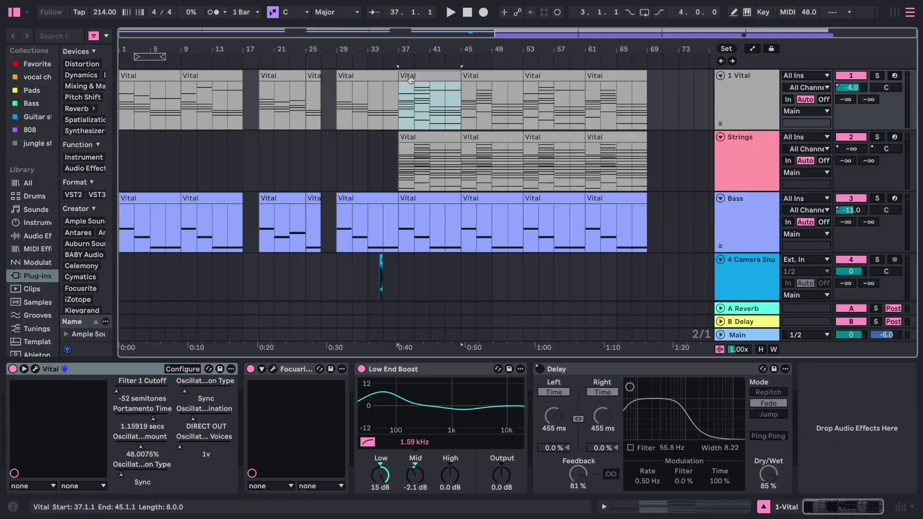
double_click(414, 105)
left_click_drag(399, 331, 426, 57)
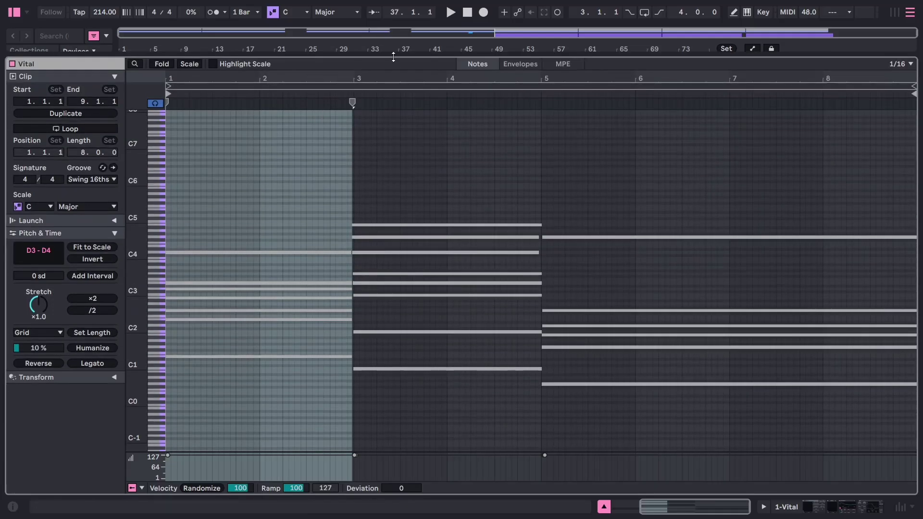
Leave the bar 37 clip, open the first Vital clip in an enlarged piano roll, and select its first chord
left_click_drag(392, 55, 384, 336)
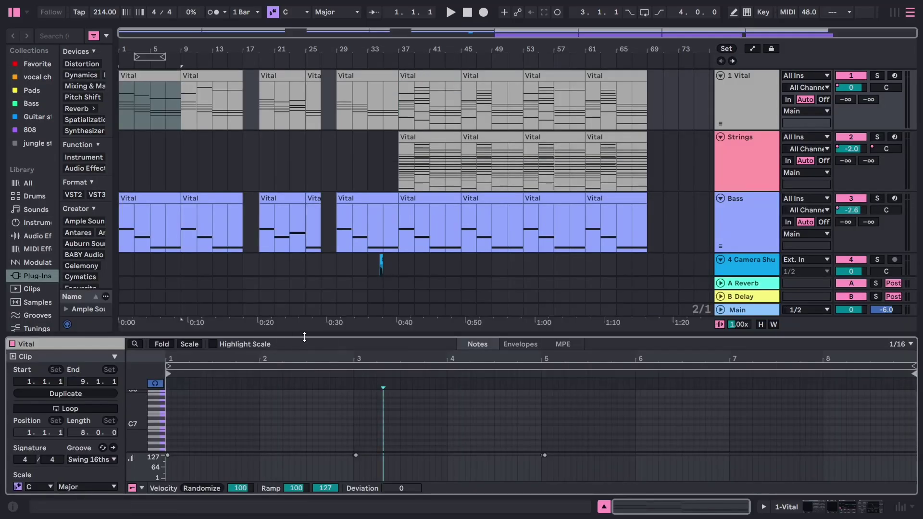
key("ctrl+alt+e")
left_click_drag(272, 164, 275, 263)
left_click_drag(274, 306, 271, 465)
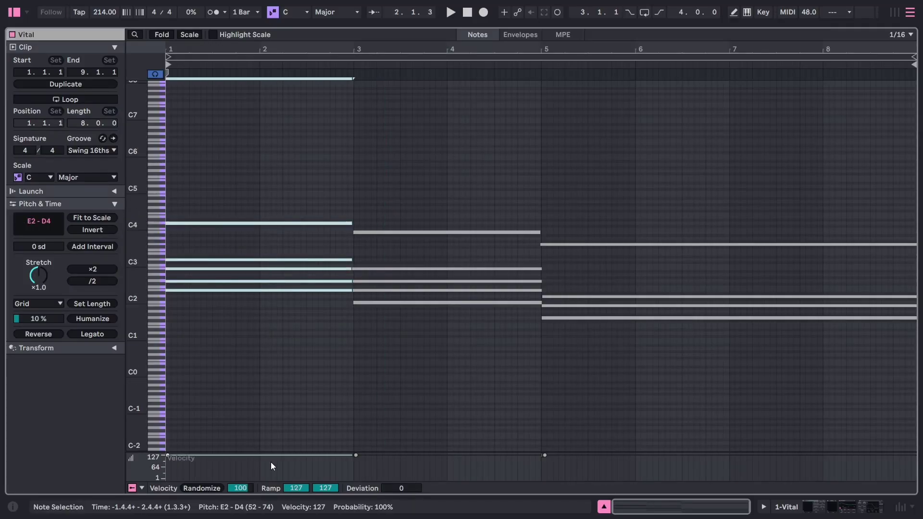
Try the first chord an octave lower, restore its original pitch, and return to the arrangement
key("shift+Up")
key("shift+Down")
key("shift+Down")
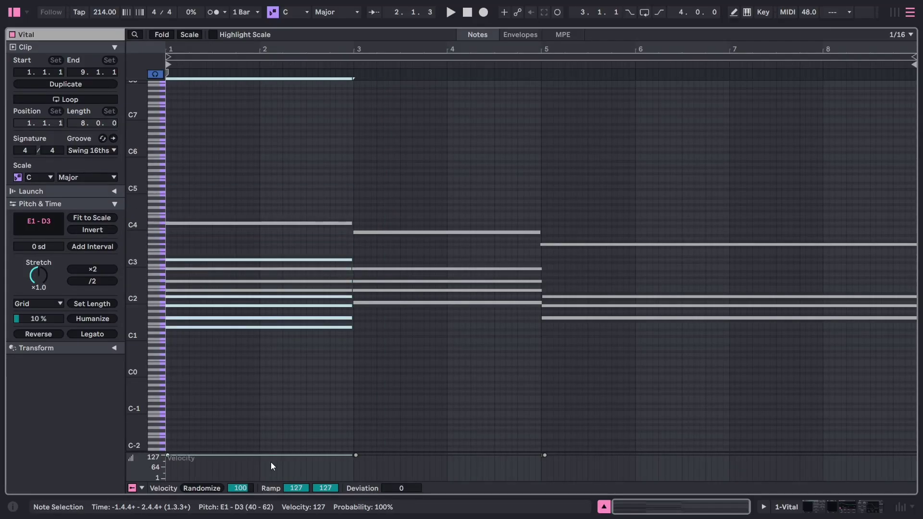
key("shift+Up")
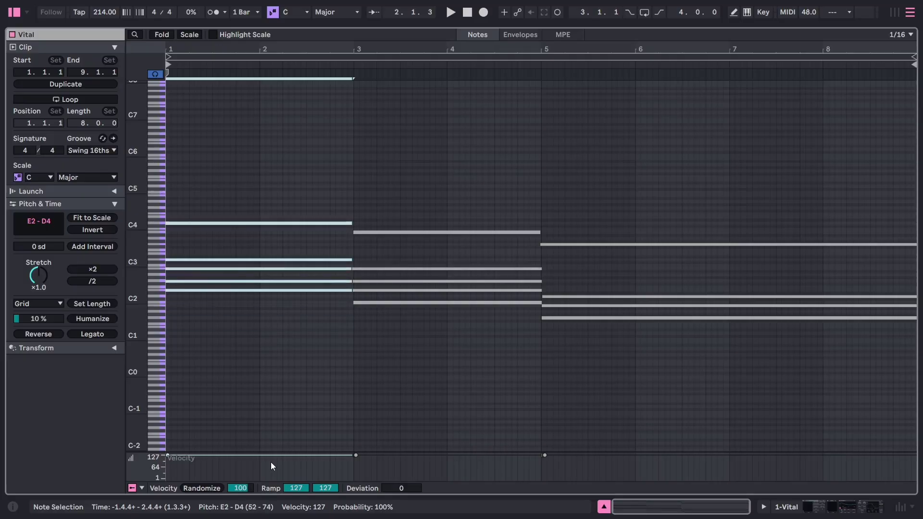
left_click(450, 423)
key("Tab")
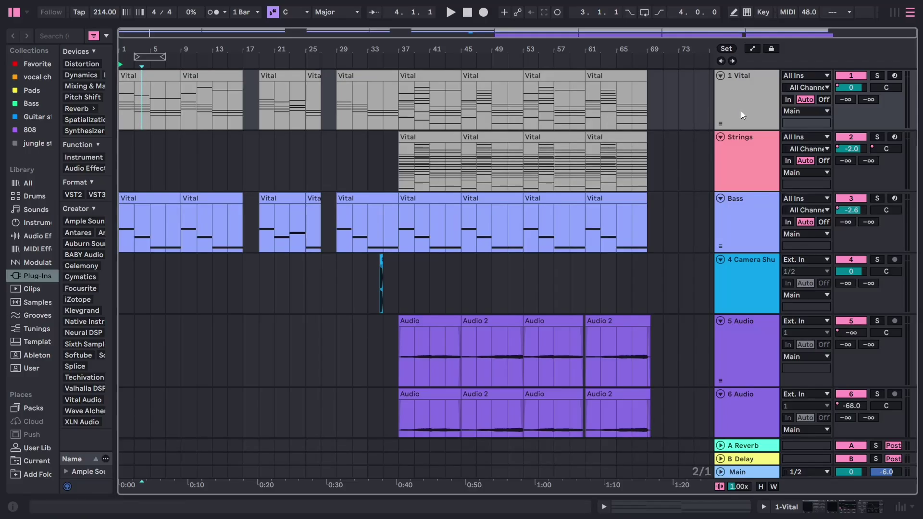
Show the automation lanes and display Vital's Filter 1 Cutoff envelope on the 1 Vital track
left_click(752, 48)
left_click(740, 87)
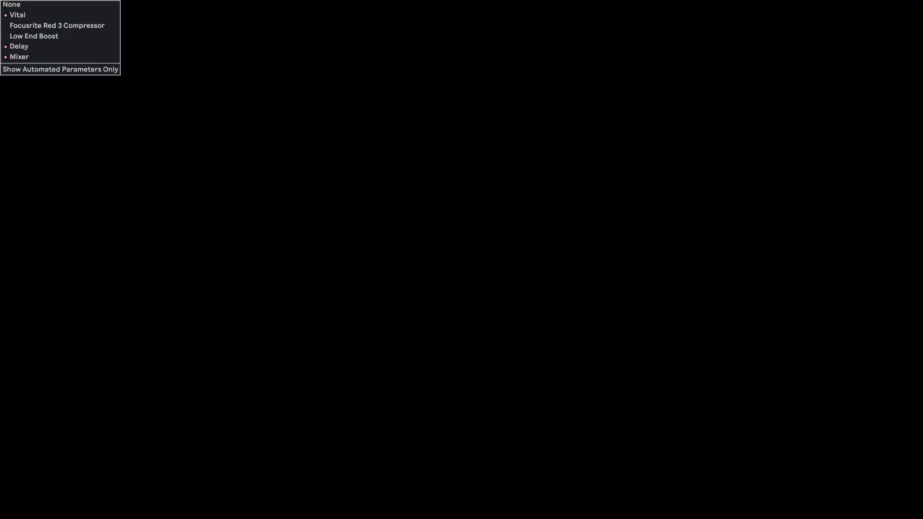
left_click(736, 98)
left_click(731, 102)
left_click(740, 134)
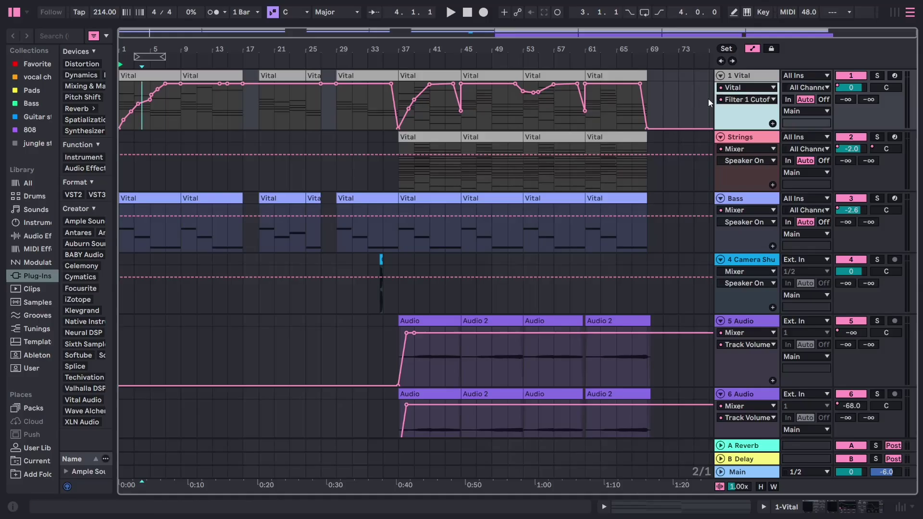
Play the arrangement from bar 1 and from bar 35 to hear the Filter 1 Cutoff automation
left_click(368, 155)
left_click(371, 157)
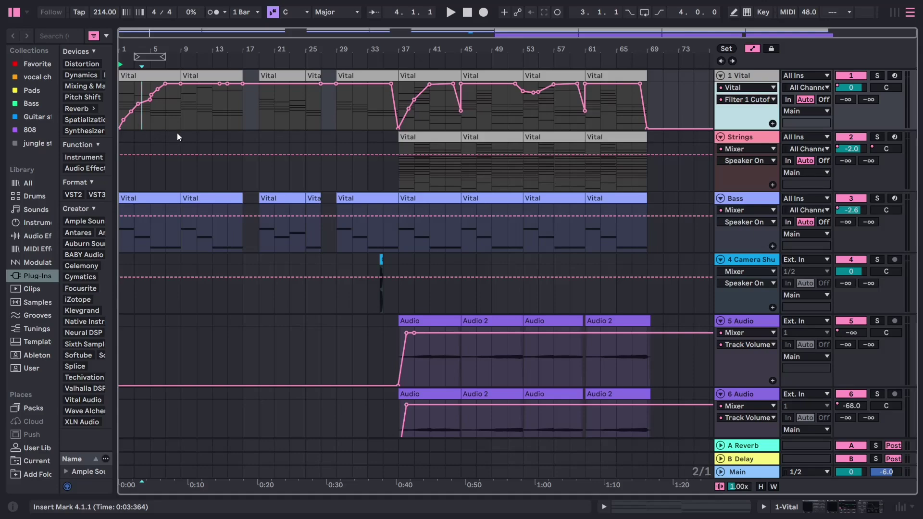
left_click(119, 139)
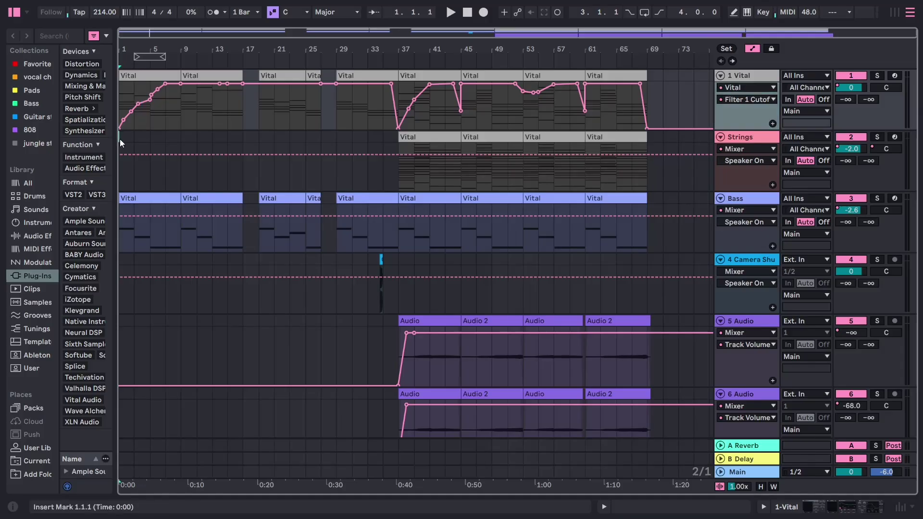
left_click(449, 15)
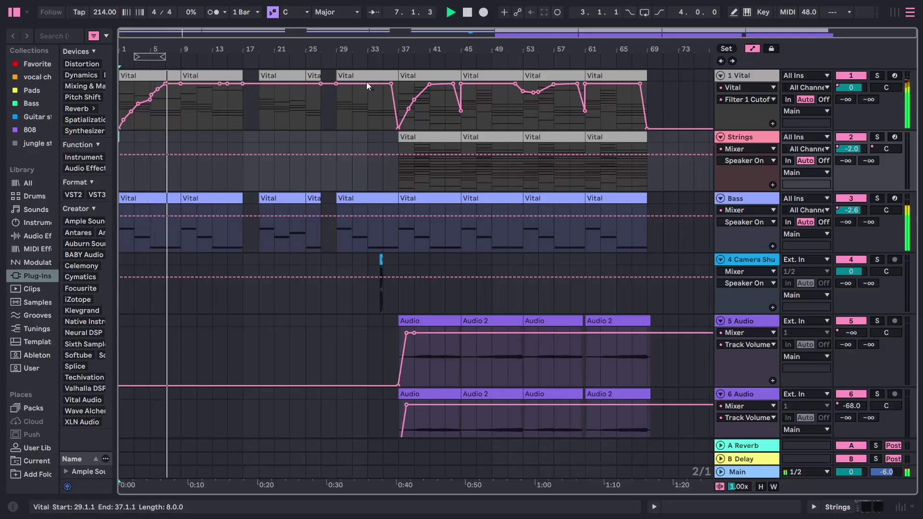
left_click(383, 144)
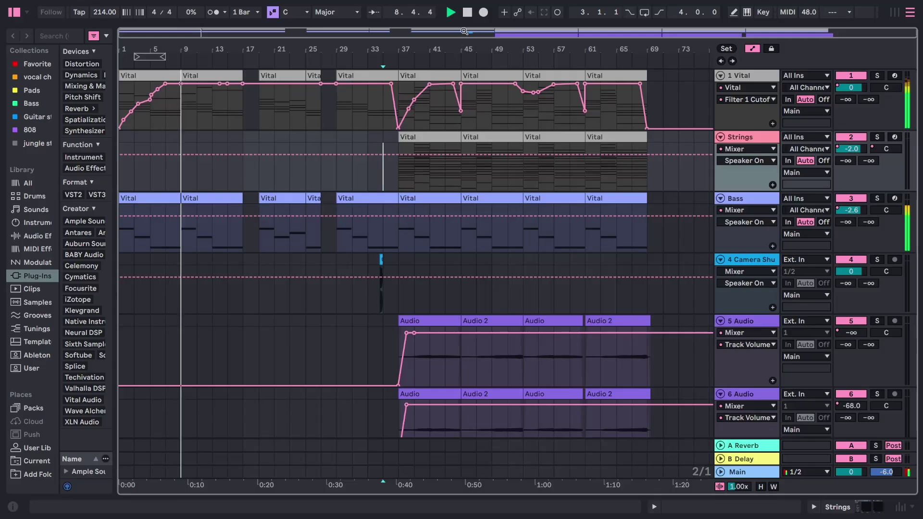
left_click(450, 13)
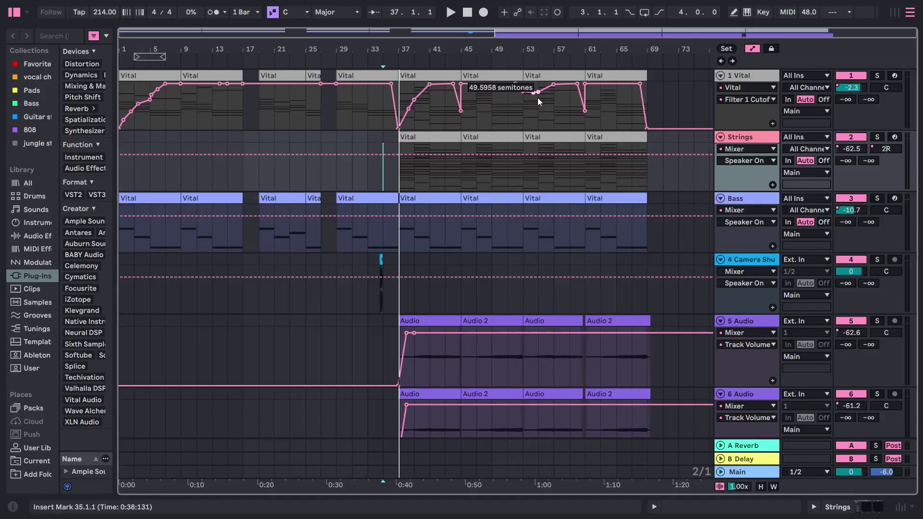
Display the Portamento Time automation of Vital on the 1 Vital track and examine it from bar 37 on
left_click(758, 100)
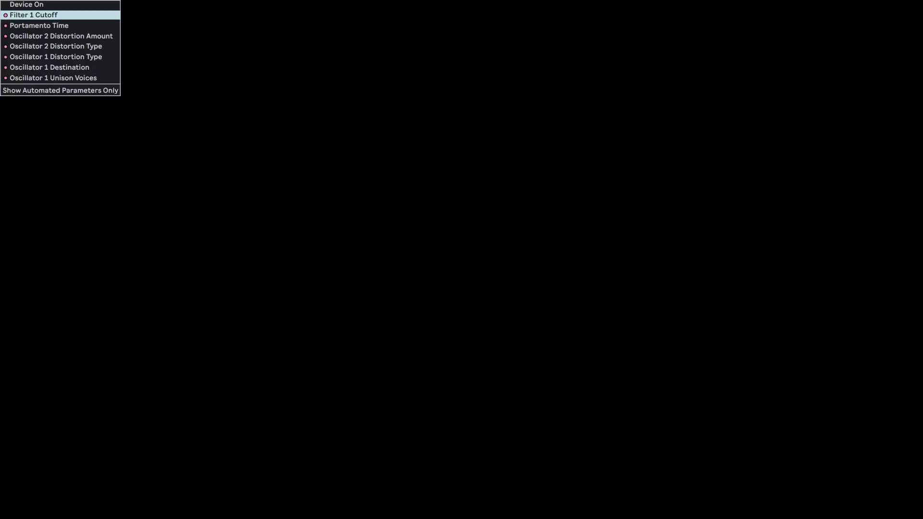
left_click(749, 111)
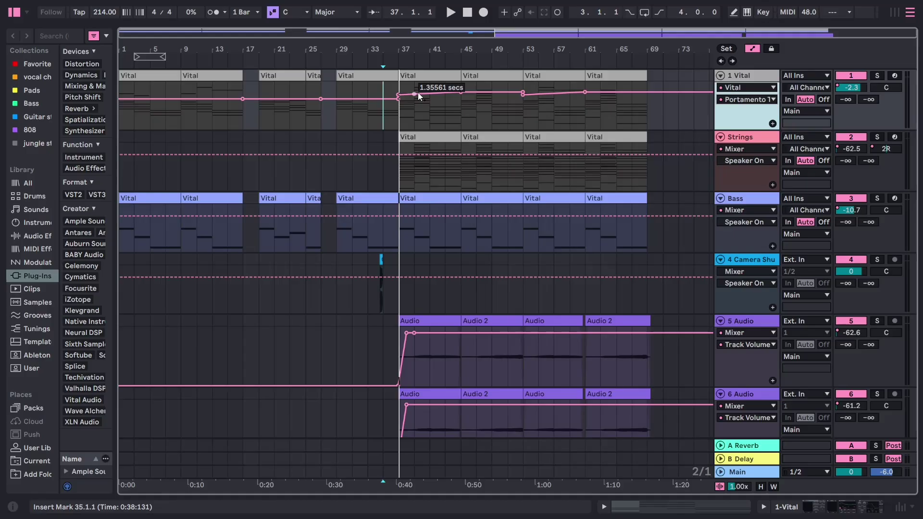
left_click_drag(418, 93, 604, 97)
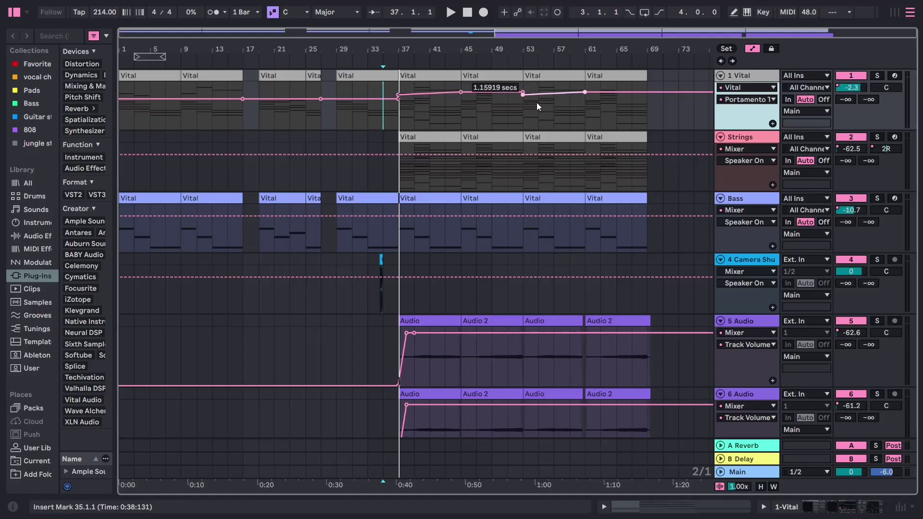
Display the Oscillator 1 Unison Voices automation on the 1 Vital track and examine it before bar 37
left_click(762, 100)
left_click(755, 135)
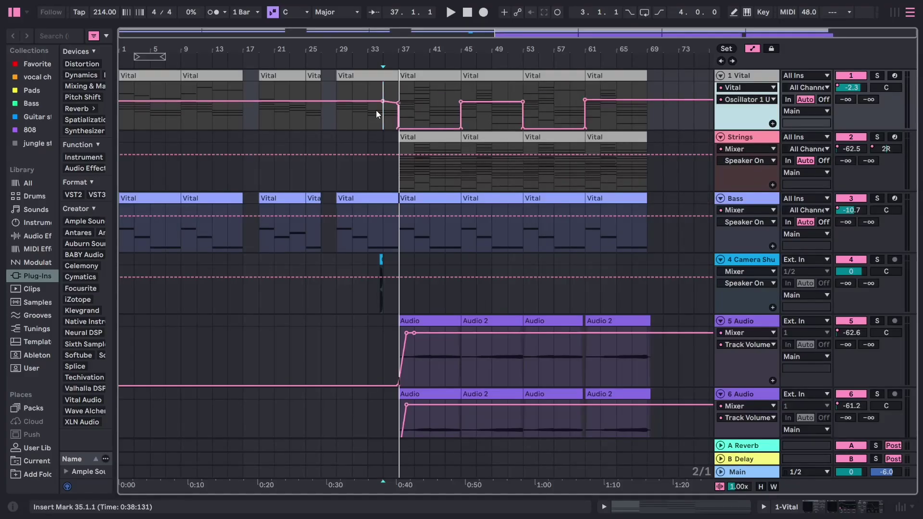
left_click(347, 105)
left_click_drag(337, 101, 377, 104)
Examine the Oscillator 1 Distortion Type and Oscillator 2 Distortion Type automation on the 1 Vital track
left_click(757, 101)
left_click(753, 157)
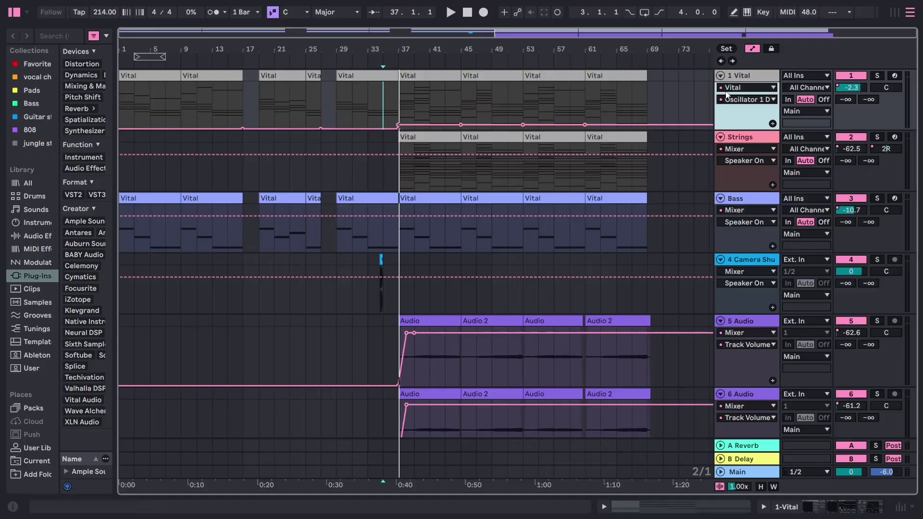
left_click(747, 87)
key("Escape")
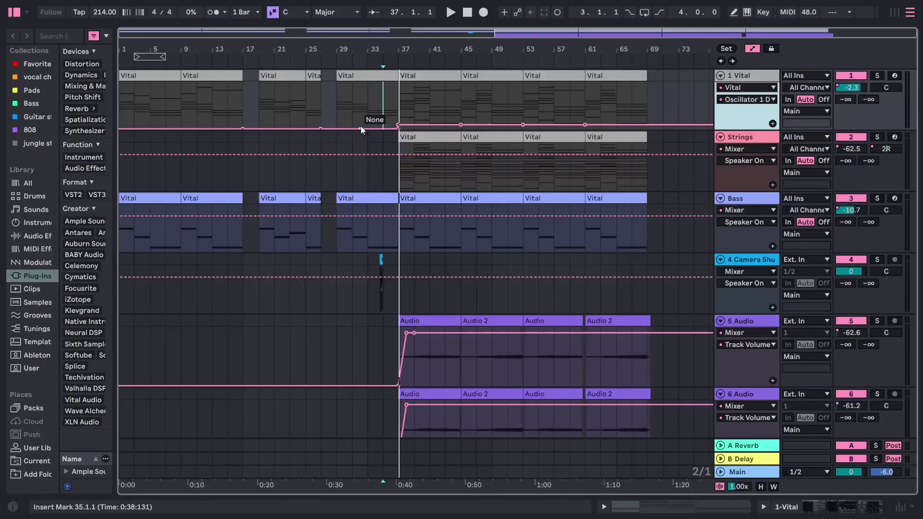
left_click(779, 99)
key("Escape")
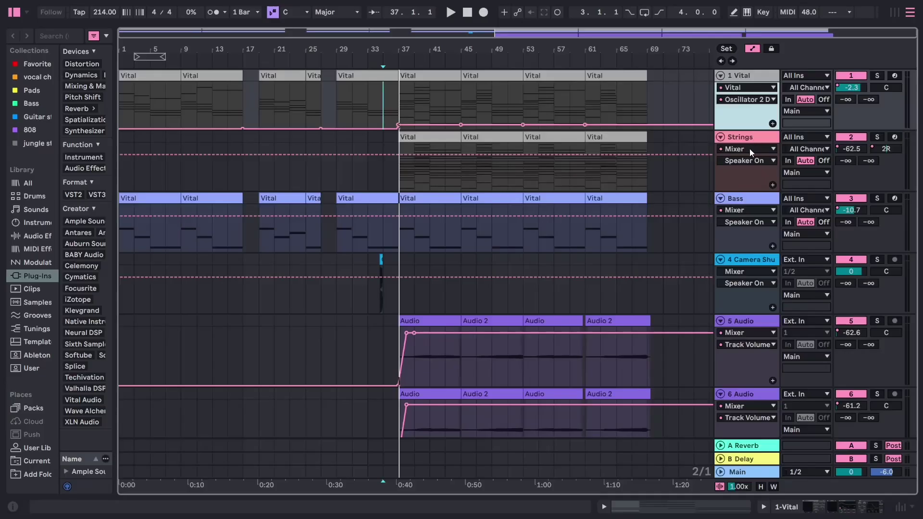
Display the Oscillator 2 Distortion Amount automation on the 1 Vital track and examine its value at bar 37
scroll(761, 101, "down", 1)
left_click(761, 101)
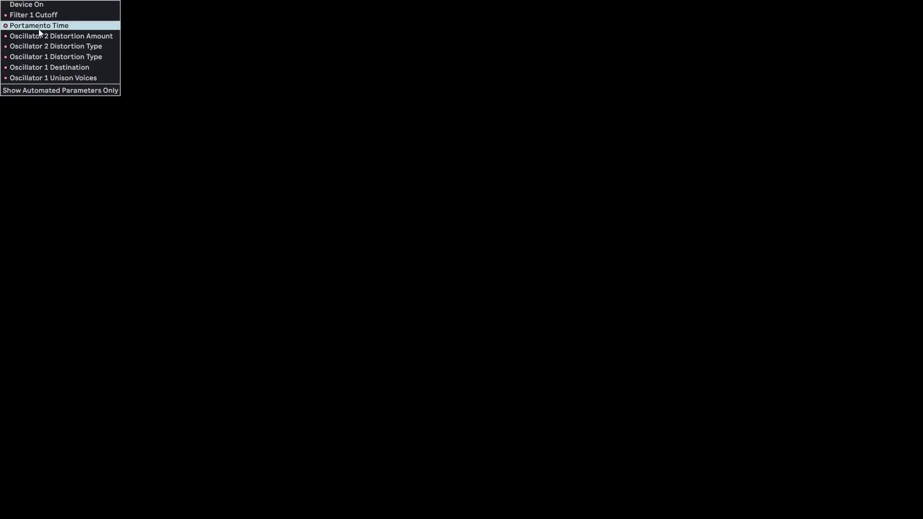
left_click(41, 35)
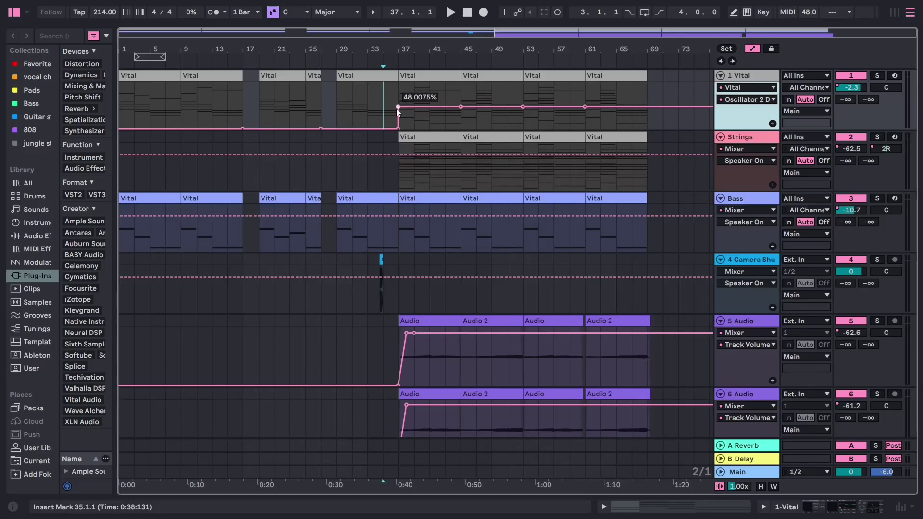
Display the Oscillator 1 Destination automation on the 1 Vital track
left_click(761, 100)
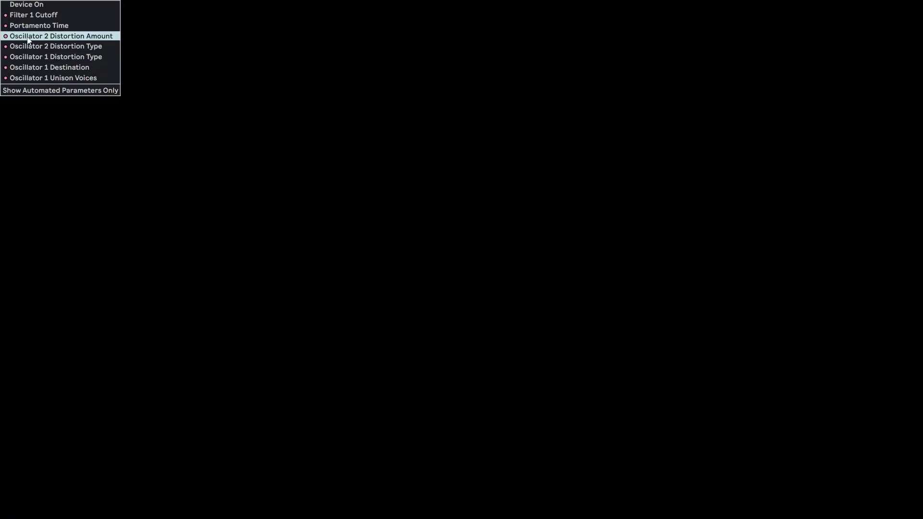
left_click(37, 68)
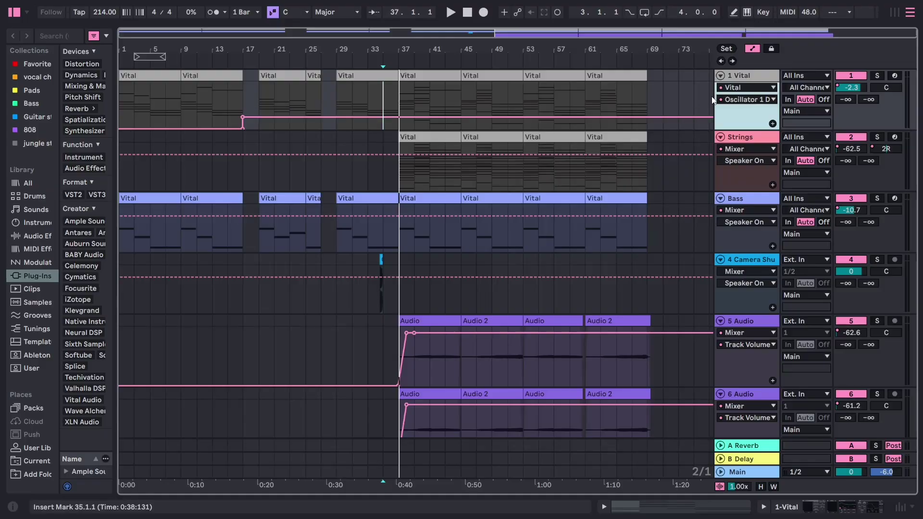
left_click(748, 100)
left_click(743, 113)
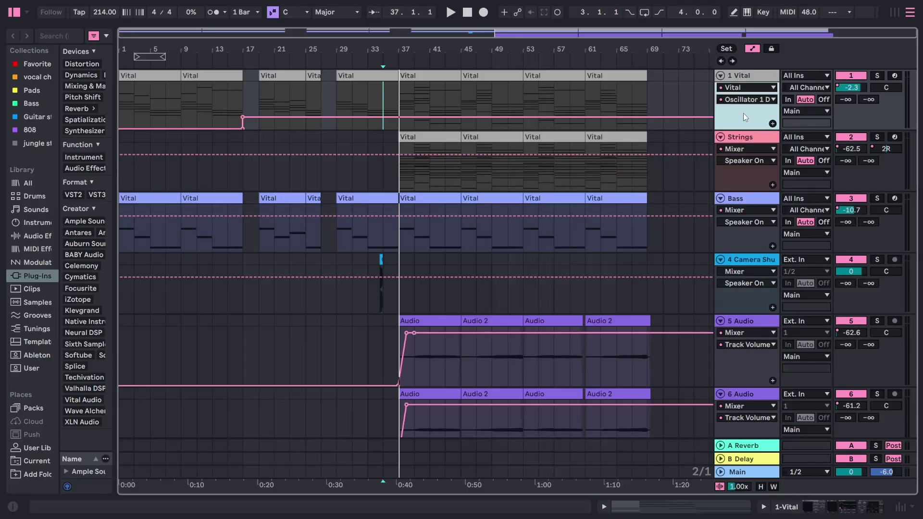
Display the Mixer's Track Volume automation on the 1 Vital track, and hide the automation lanes again
left_click(741, 88)
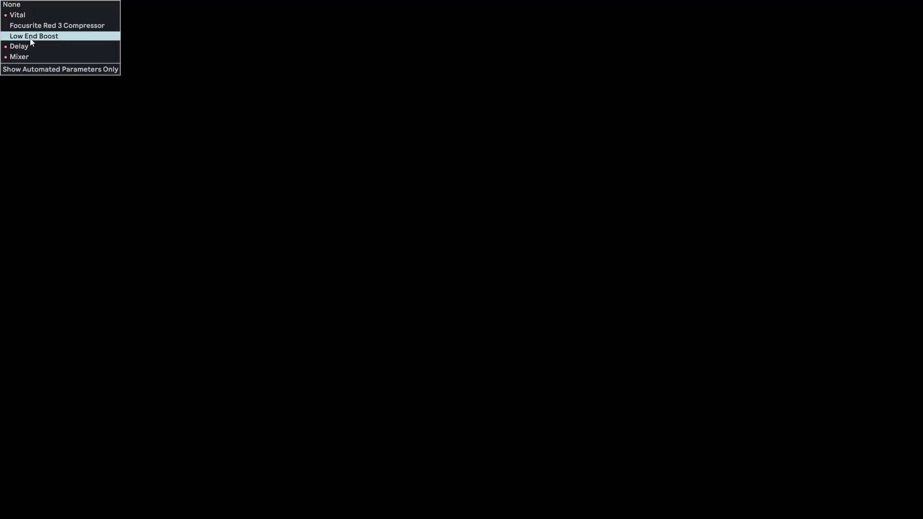
left_click(748, 138)
left_click(746, 100)
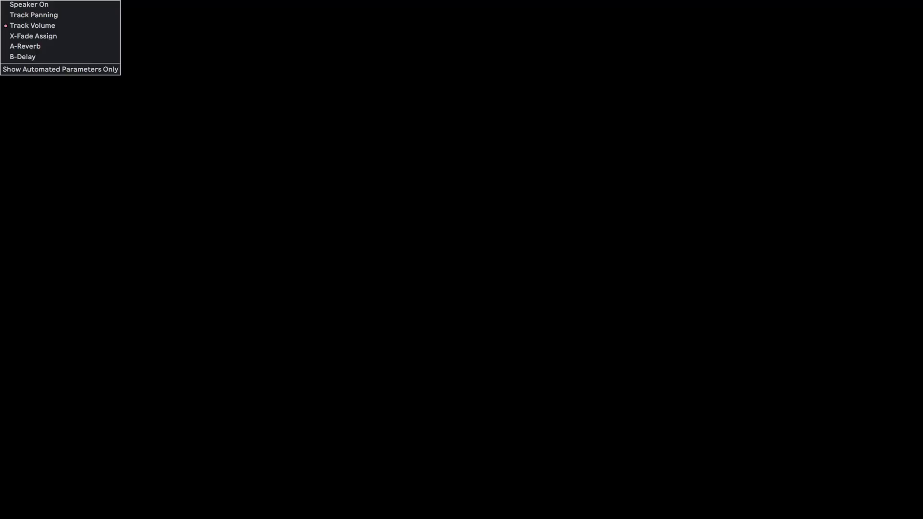
left_click(743, 144)
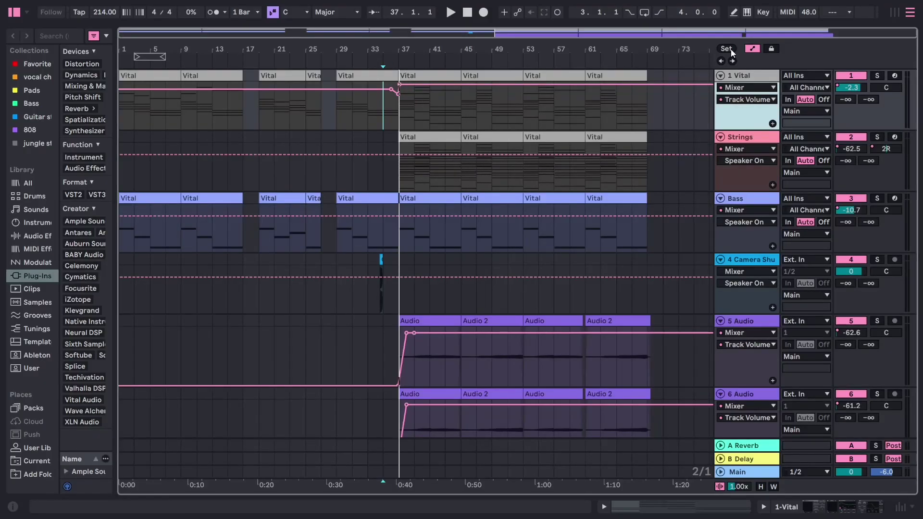
left_click(753, 50)
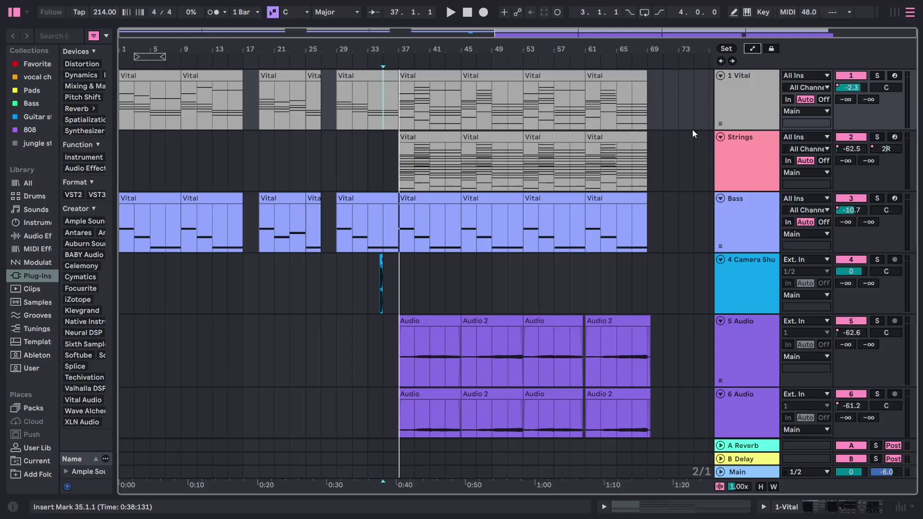
Solo the 5 Audio track, listen to it from bar 37, and turn its solo off again
scroll(720, 169, "down", 4)
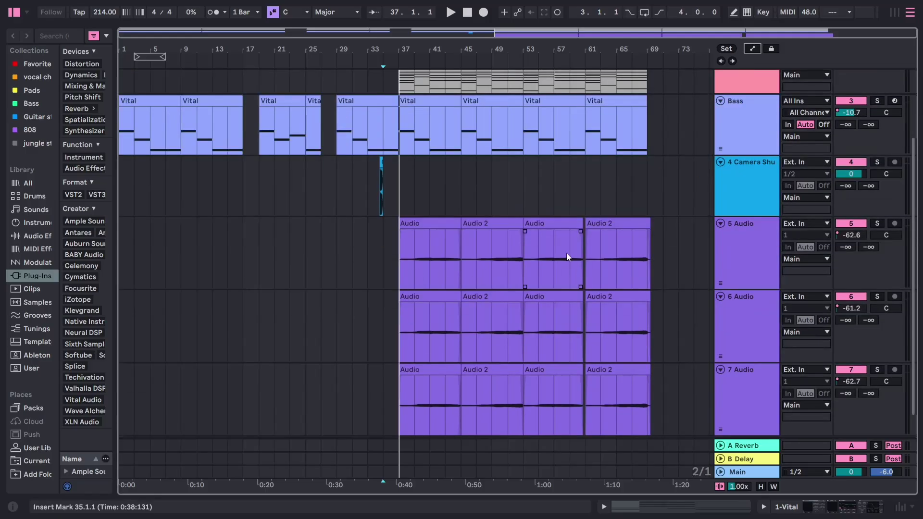
left_click(877, 224)
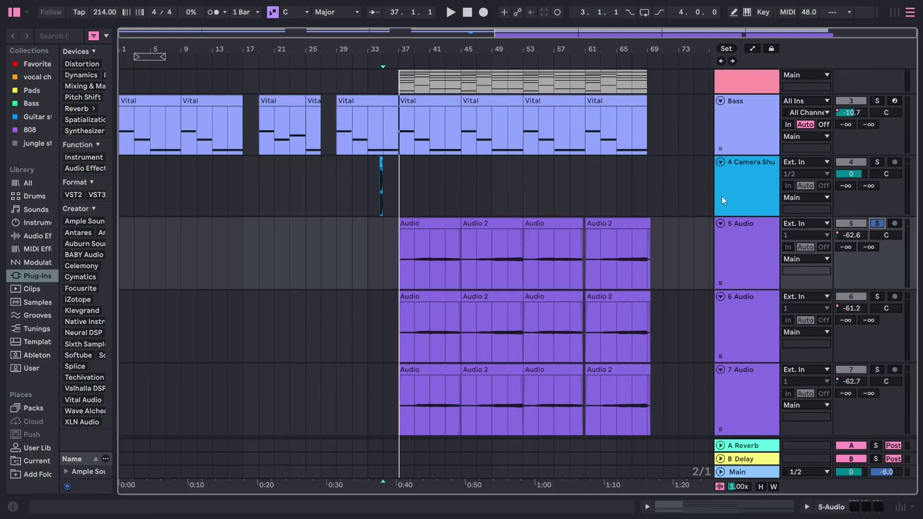
key("space")
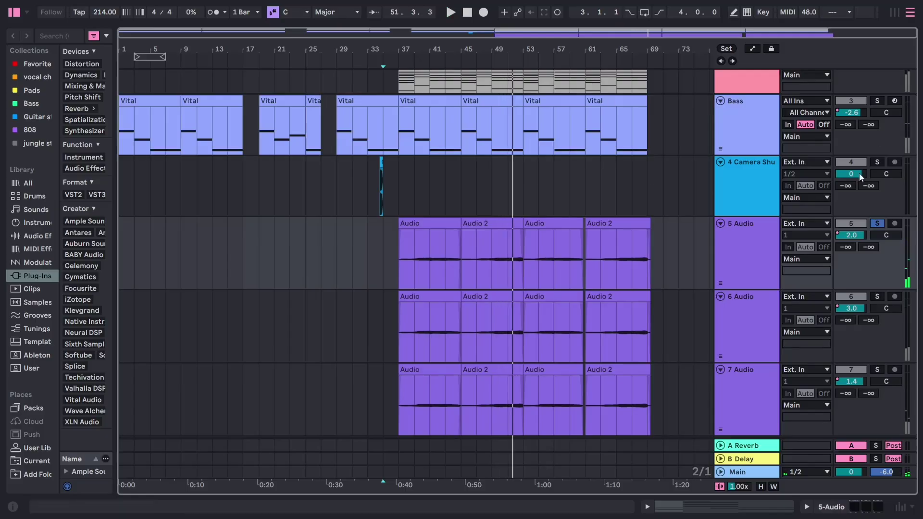
left_click(880, 224)
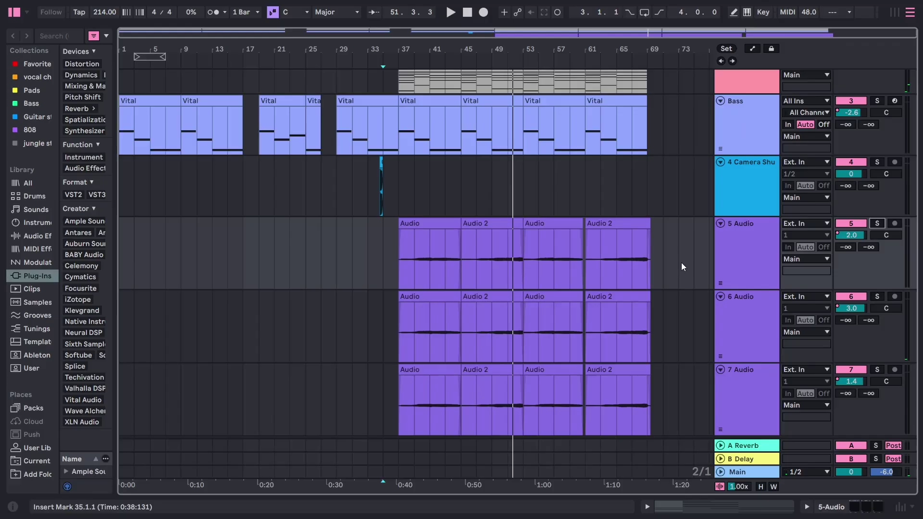
Show the 5 Audio track's device chain and examine its Graillon 3, Magic7 and third effect in turn
scroll(459, 181, "up", 4)
scroll(619, 267, "down", 4)
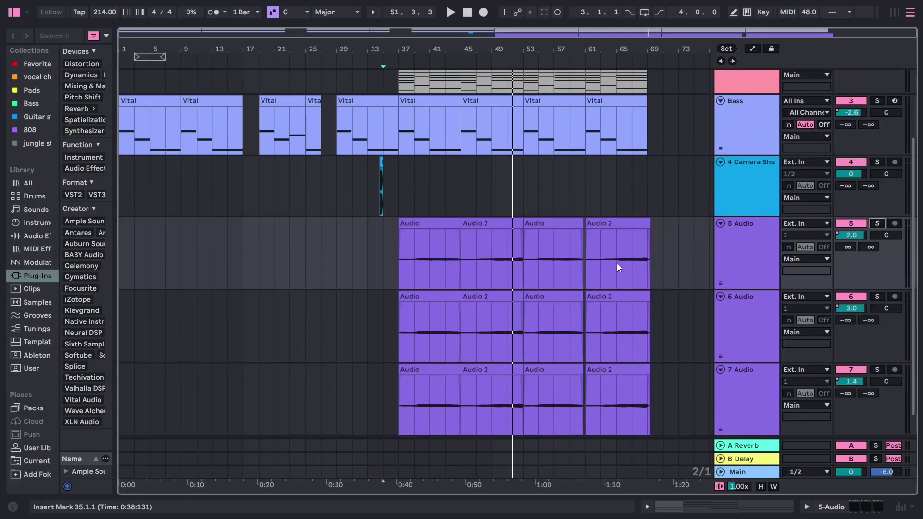
double_click(772, 246)
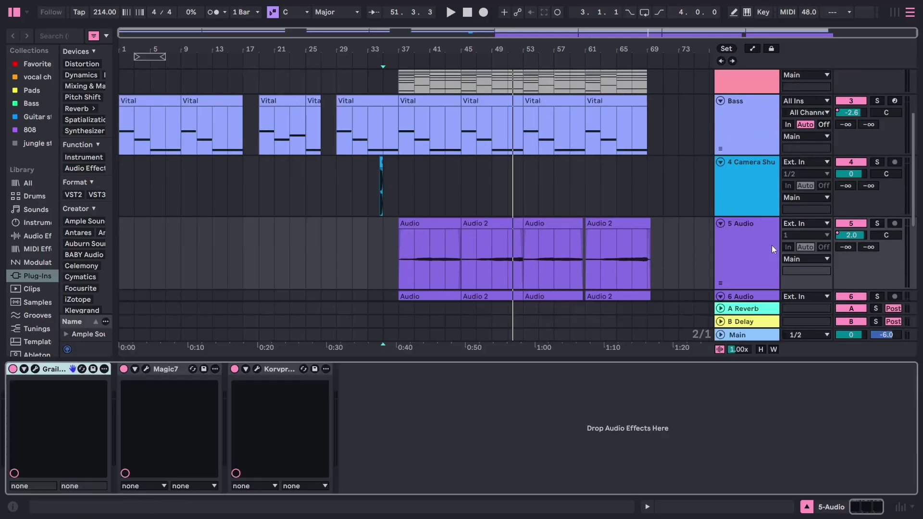
left_click(218, 388)
left_click(275, 378)
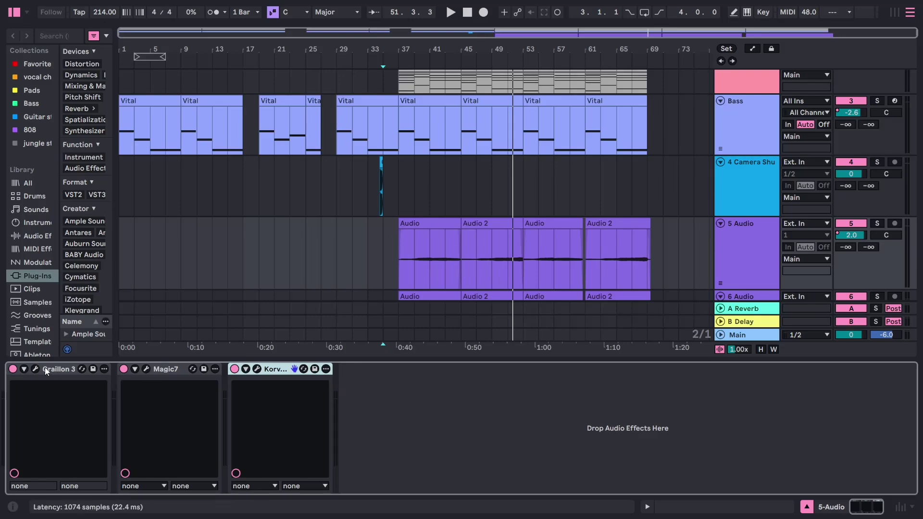
Solo the 6 Audio track and listen to it from bar 37
scroll(716, 281, "down", 3)
left_click(752, 213)
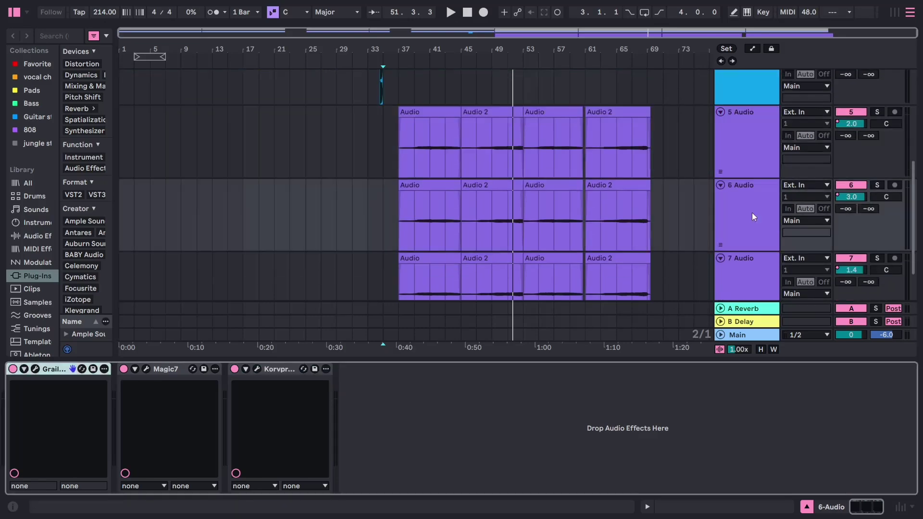
left_click(878, 186)
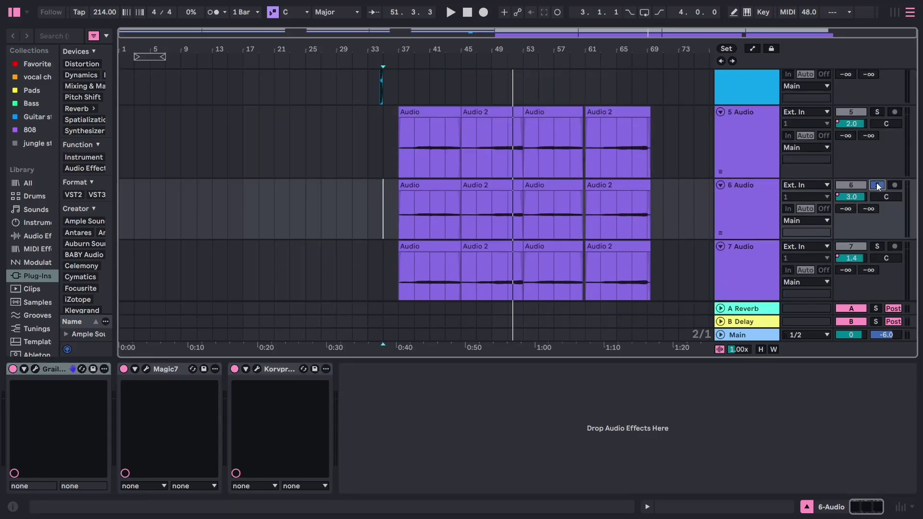
key("space")
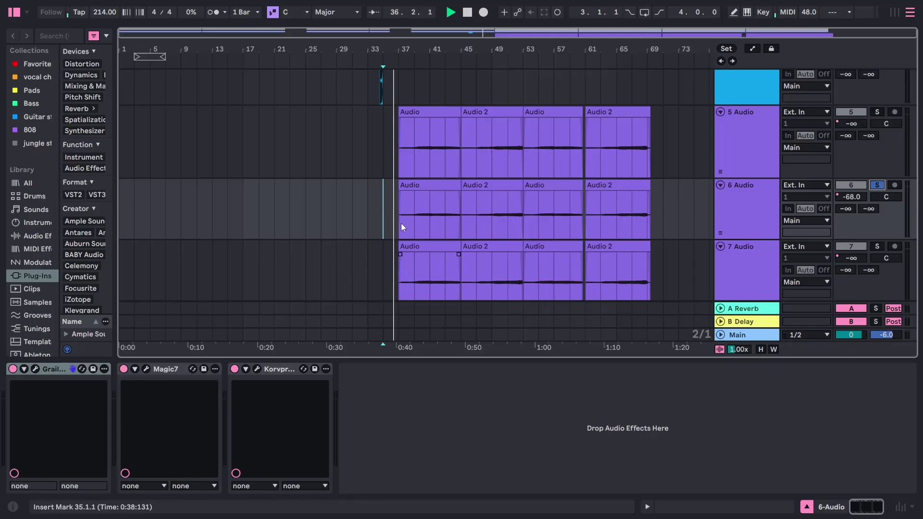
left_click(393, 212)
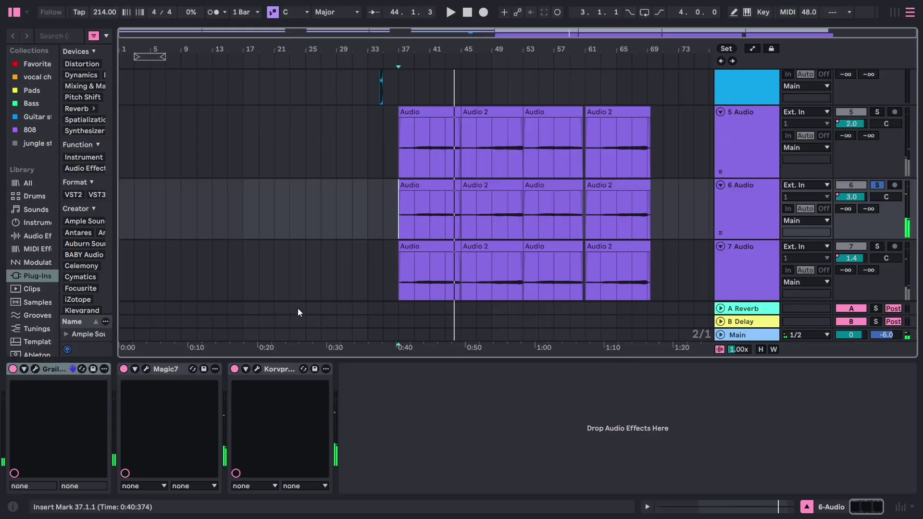
Compare the effect chains of the 5 Audio, 6 Audio and 7 Audio tracks
left_click(755, 129)
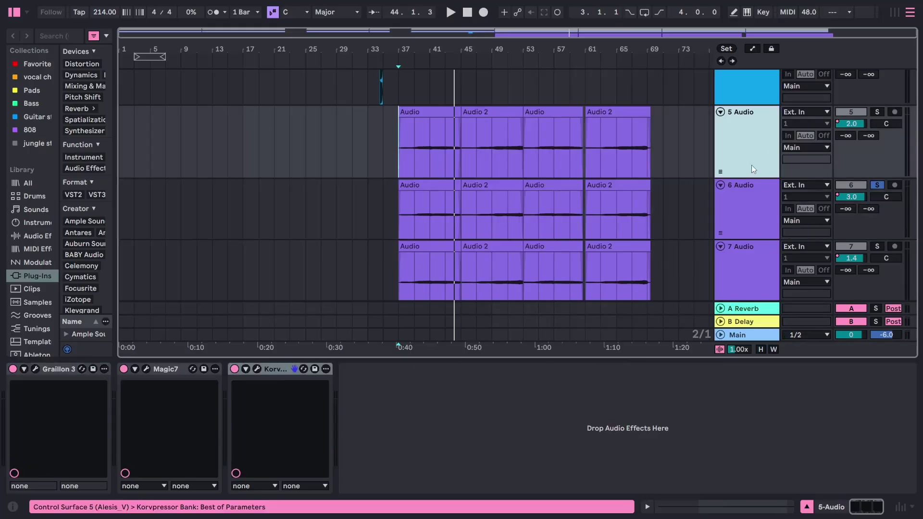
left_click(746, 215)
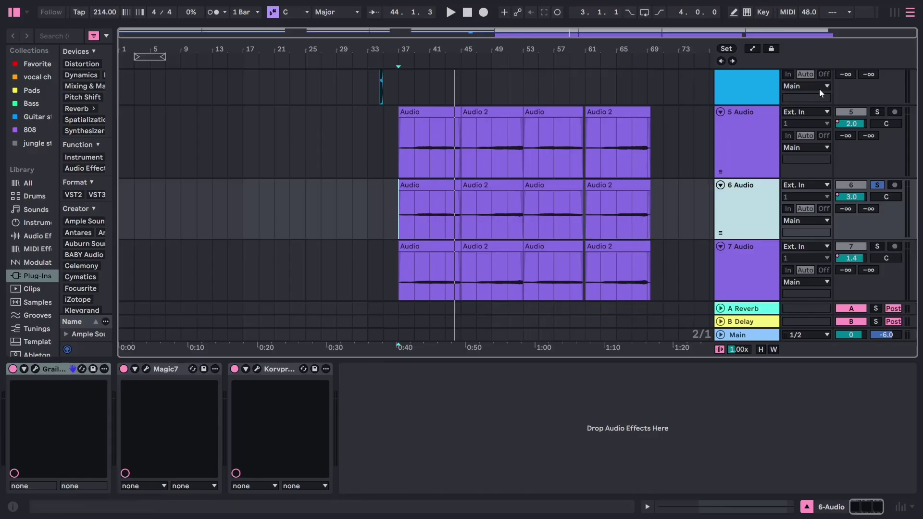
left_click(747, 272)
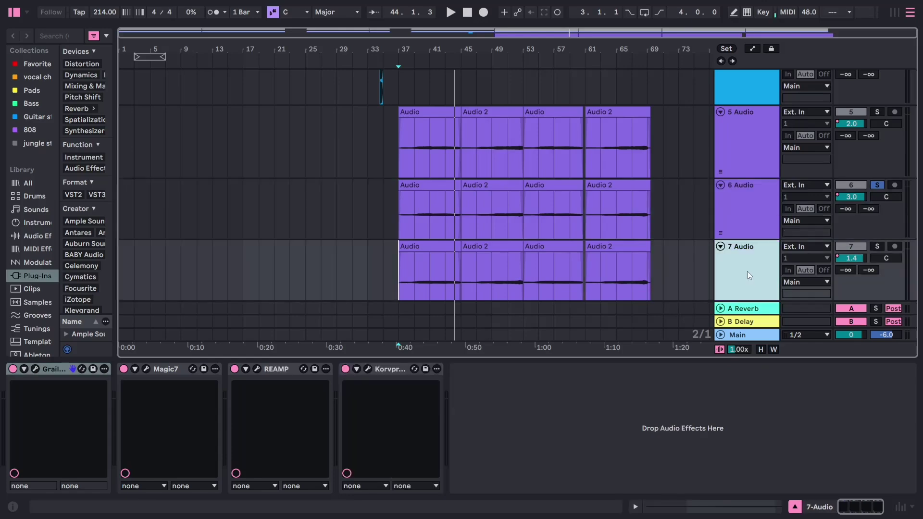
Solo the 7 Audio track, listen to it from bar 37, and turn its solo off again
left_click(880, 246)
key("space")
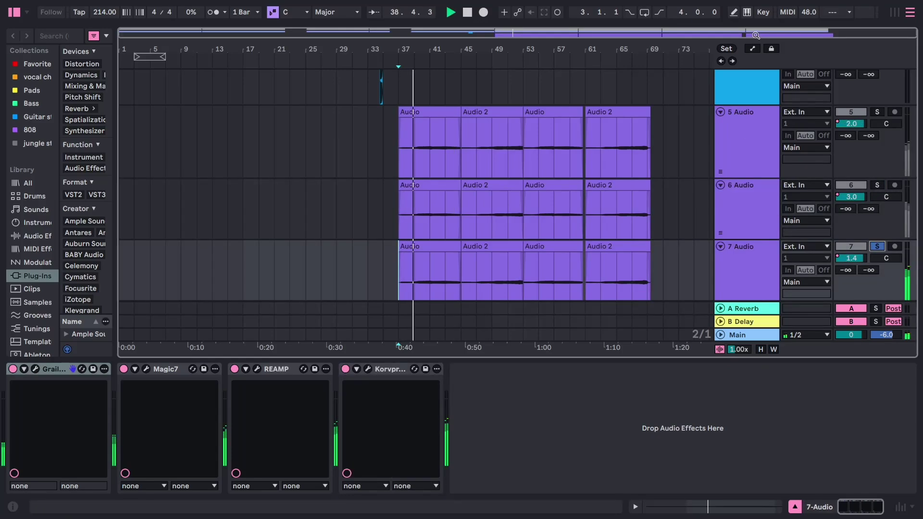
left_click(877, 246)
Stop playback and deactivate the 1 Vital, Strings, Bass and 4 Camera Shutter tracks, leaving only the audio layers active
scroll(829, 213, "up", 3)
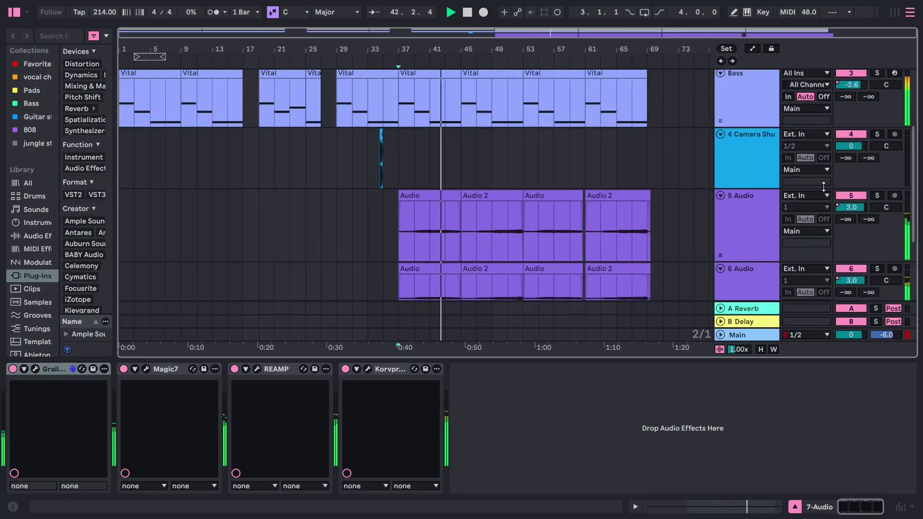
scroll(860, 150, "up", 3)
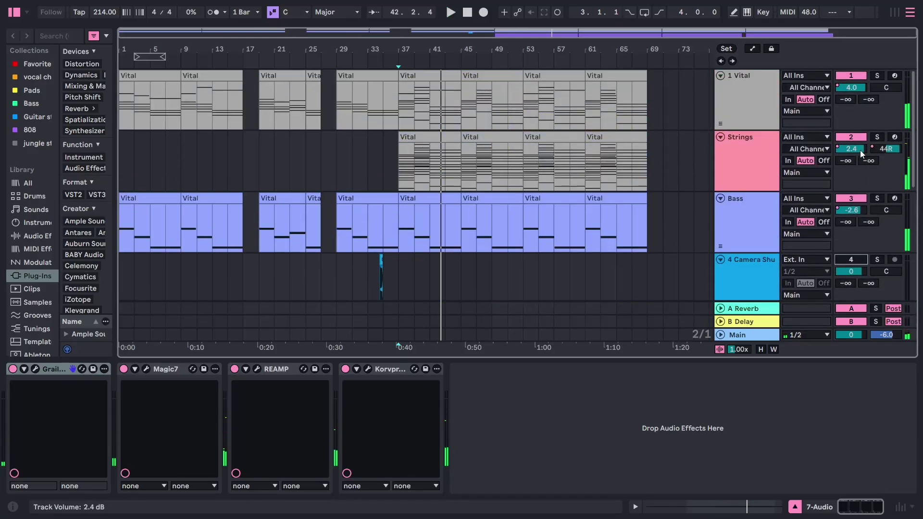
left_click(856, 199)
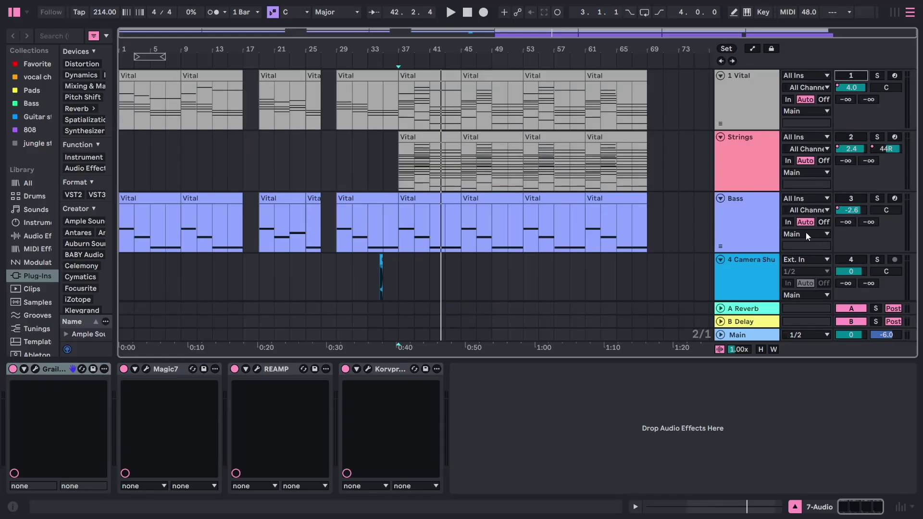
scroll(739, 126, "down", 6)
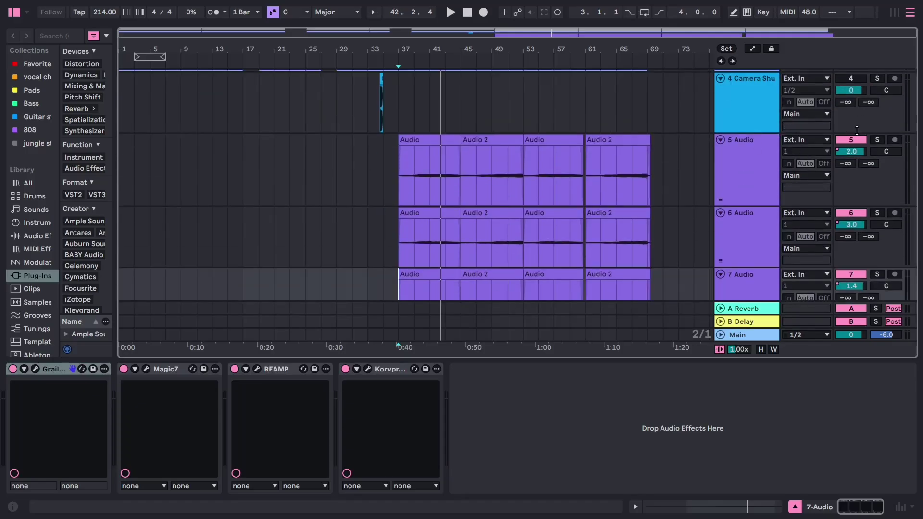
Listen to the purple audio tracks together from bar 37
left_click(750, 127)
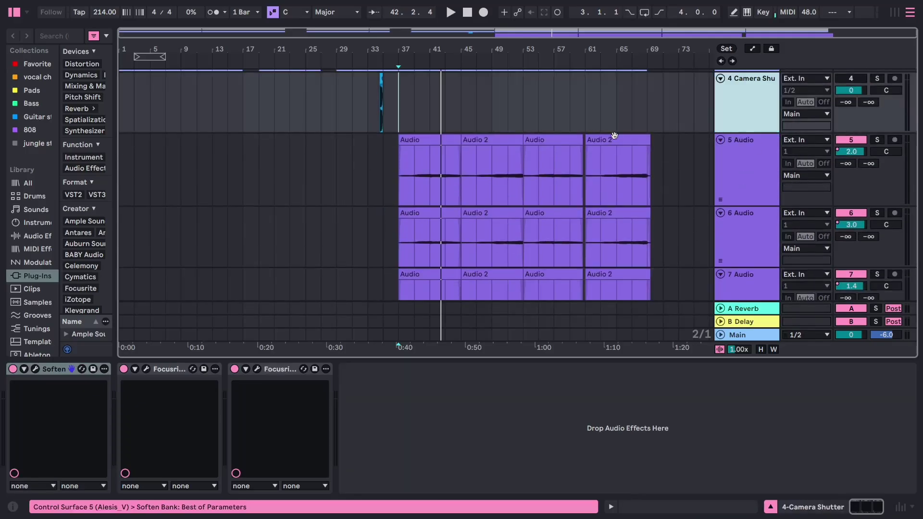
left_click(399, 106)
key("space")
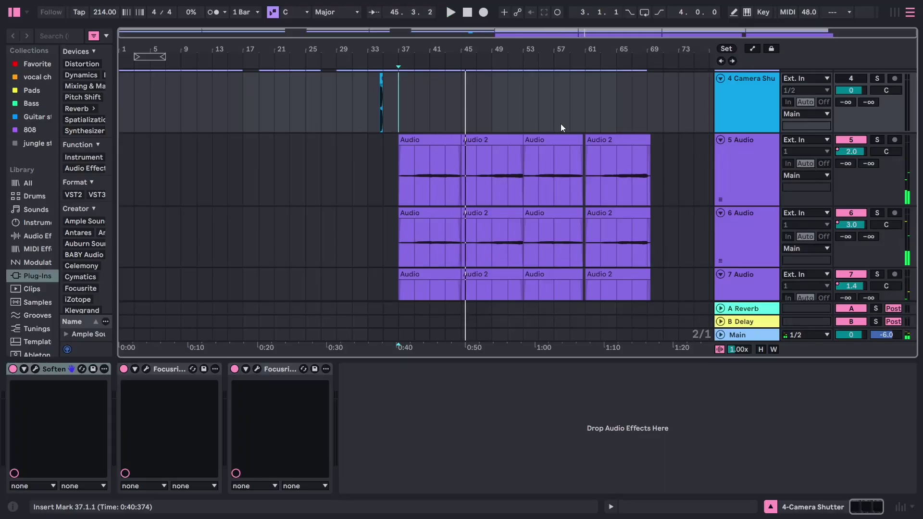
Reactivate the 4 Camera Shutter, Bass, Strings and 1 Vital tracks
scroll(710, 195, "up", 5)
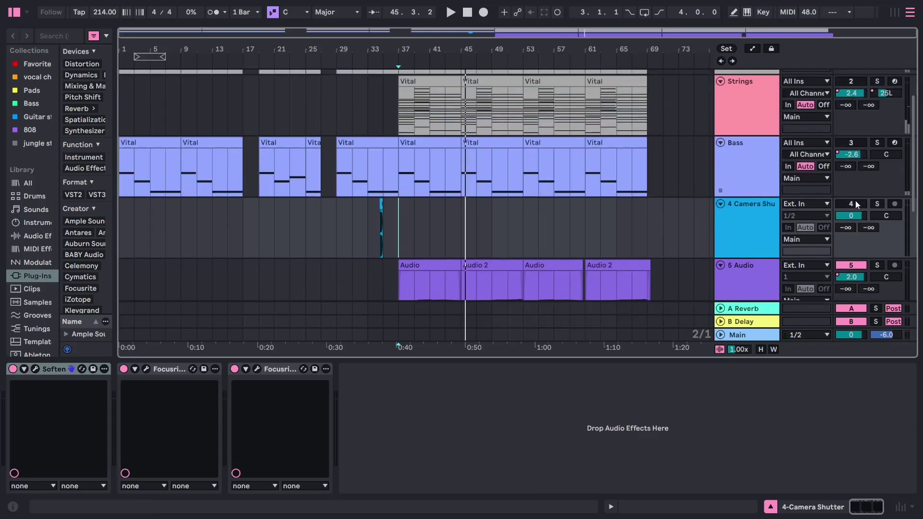
scroll(847, 120, "up", 1)
scroll(849, 95, "up", 3)
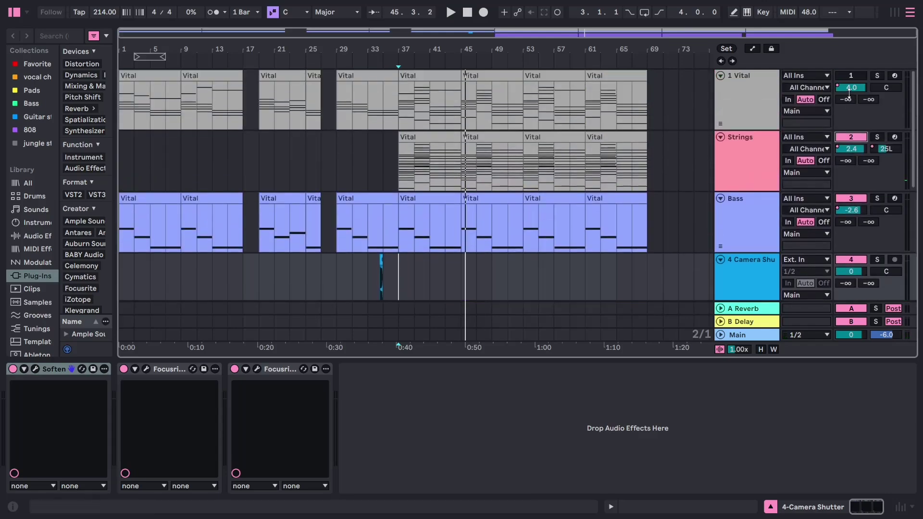
Play the full arrangement from bar 29 and stop it just before bar 53
left_click(349, 138)
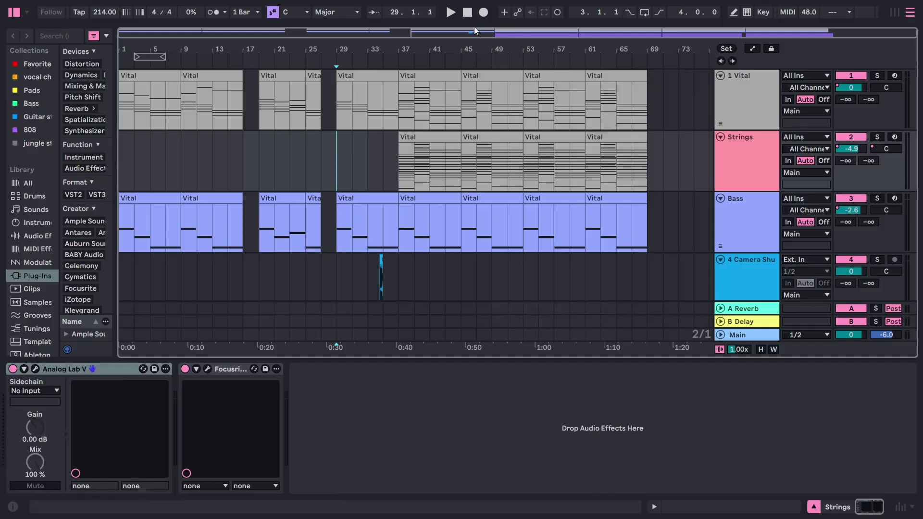
key("space")
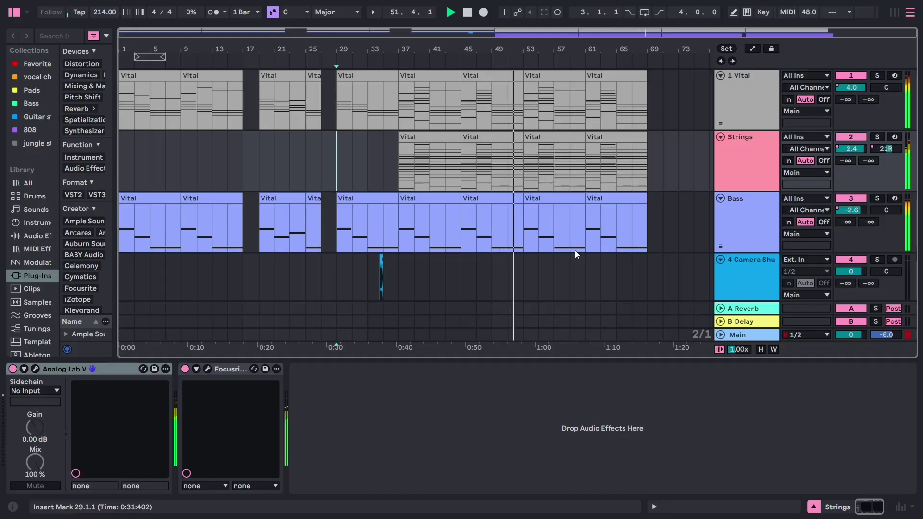
key("space")
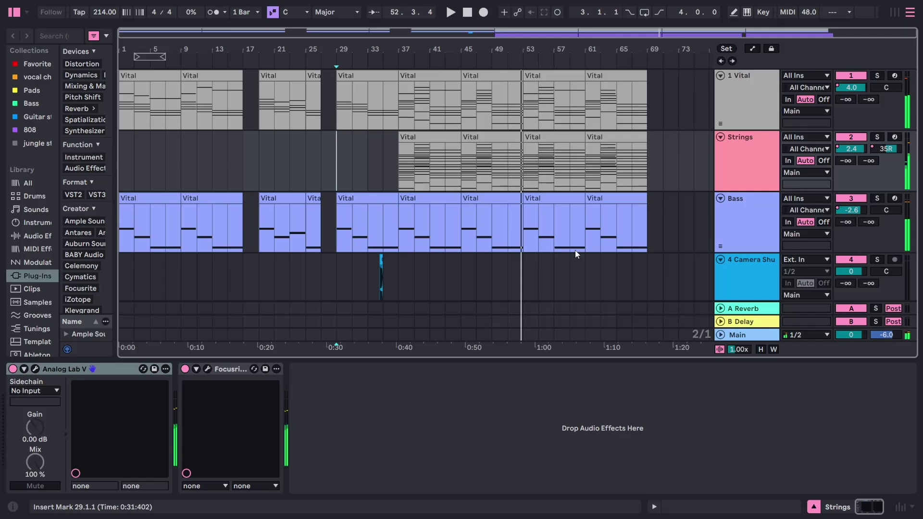
Play the arrangement briefly from bar 53 and look over all its tracks
left_click(524, 276)
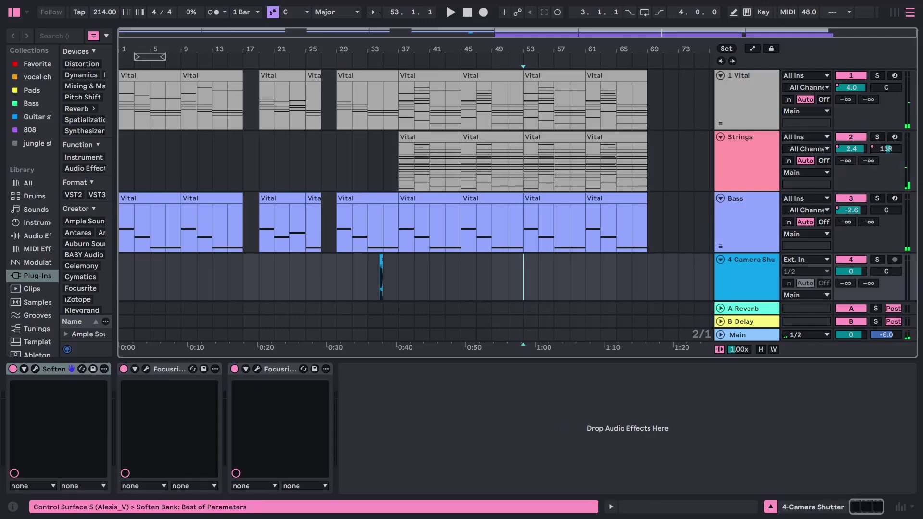
left_click(450, 12)
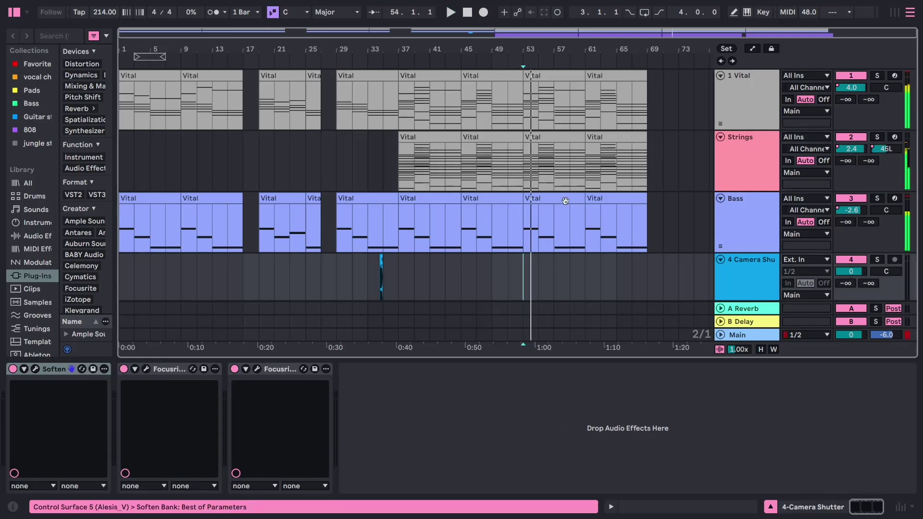
scroll(562, 206, "down", 5)
scroll(558, 210, "up", 5)
scroll(629, 216, "down", 10)
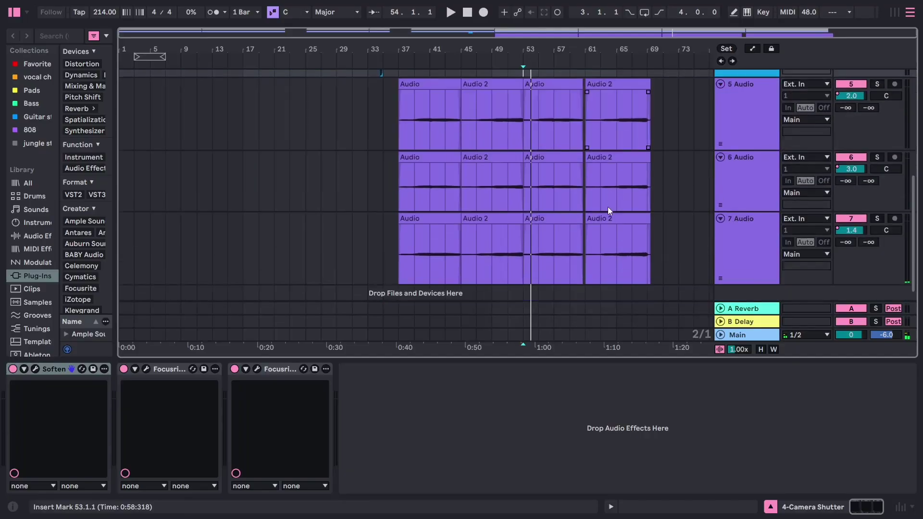
scroll(577, 189, "up", 8)
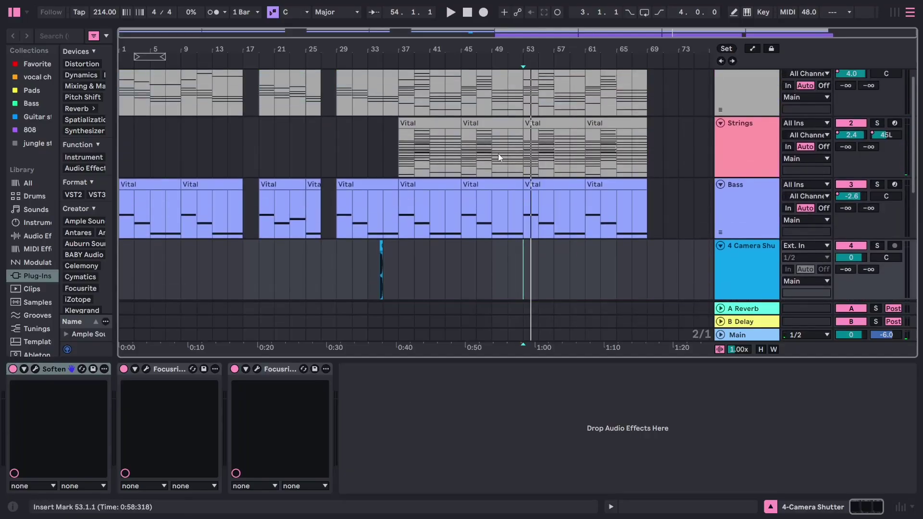
Open the Strings clip at bar 37 in the note editor, examine its chords, and return to the arrangement
left_click(408, 132)
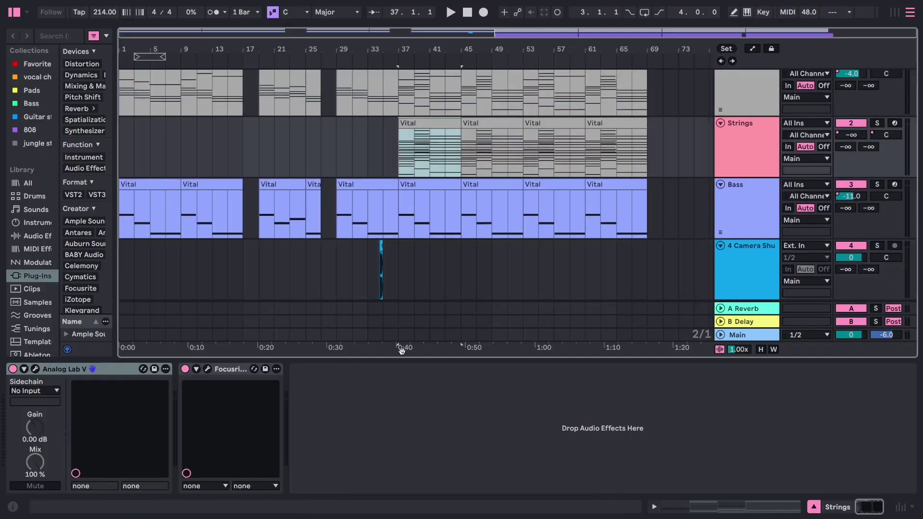
left_click_drag(367, 360, 410, 357)
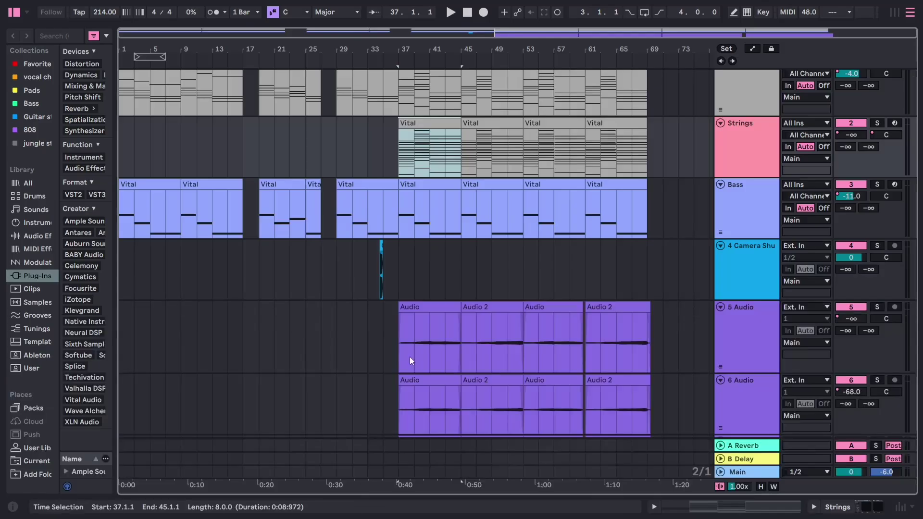
double_click(448, 124)
key("ctrl+alt+e")
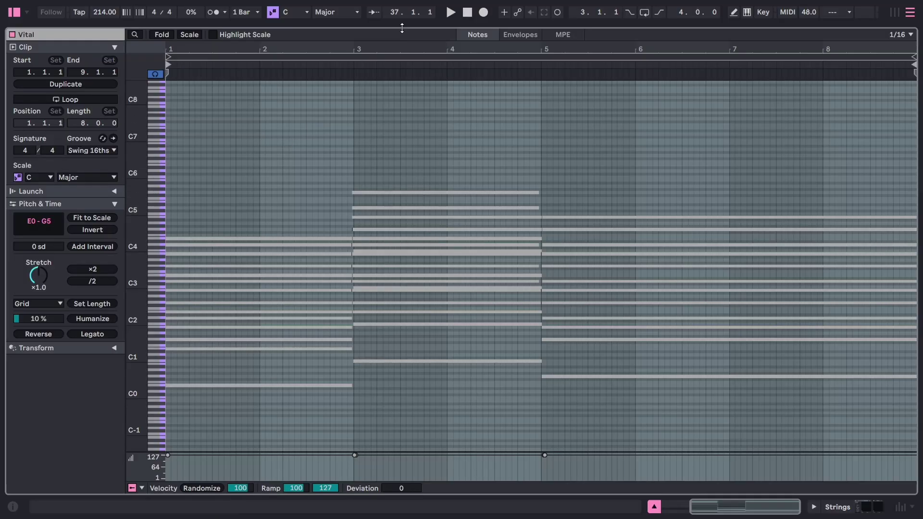
key("ctrl+alt+e")
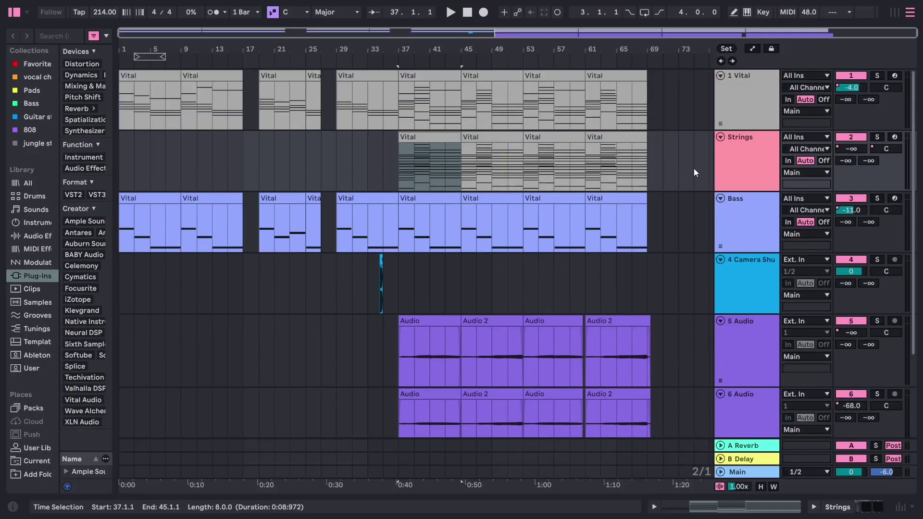
Listen to the Strings track soloed from bar 37, and unsolo it to hear the full mix through the end
left_click(877, 137)
key("space")
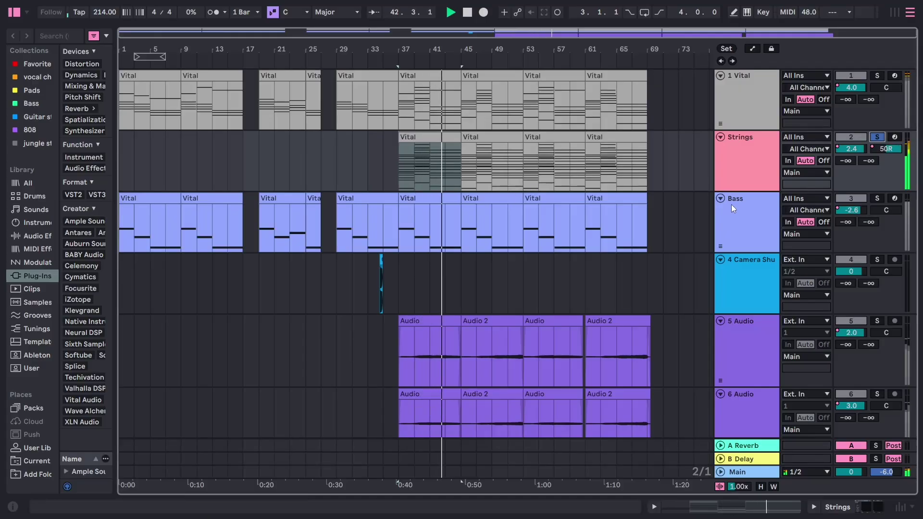
left_click(876, 138)
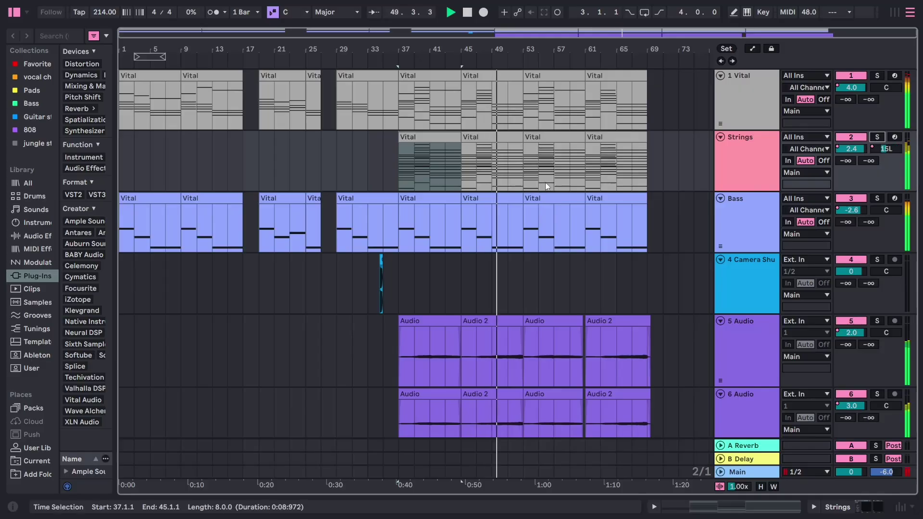
scroll(555, 177, "down", 1)
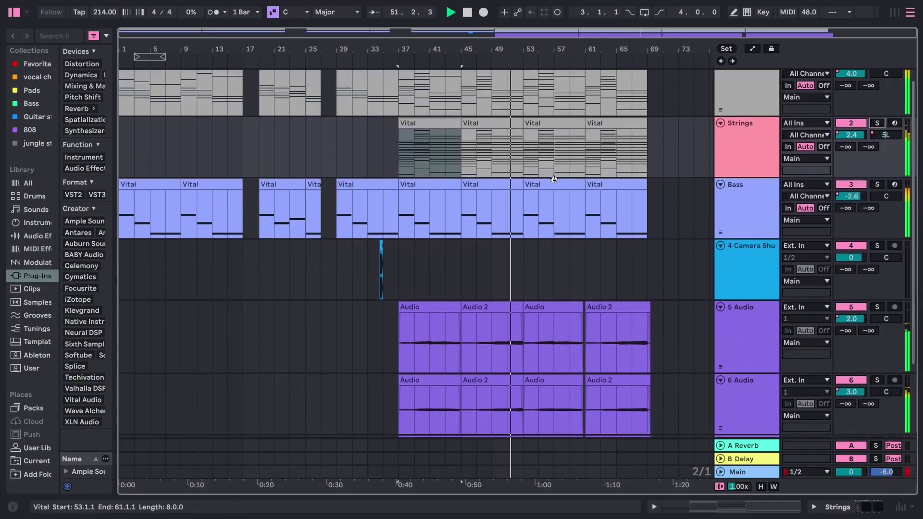
scroll(554, 179, "up", 1)
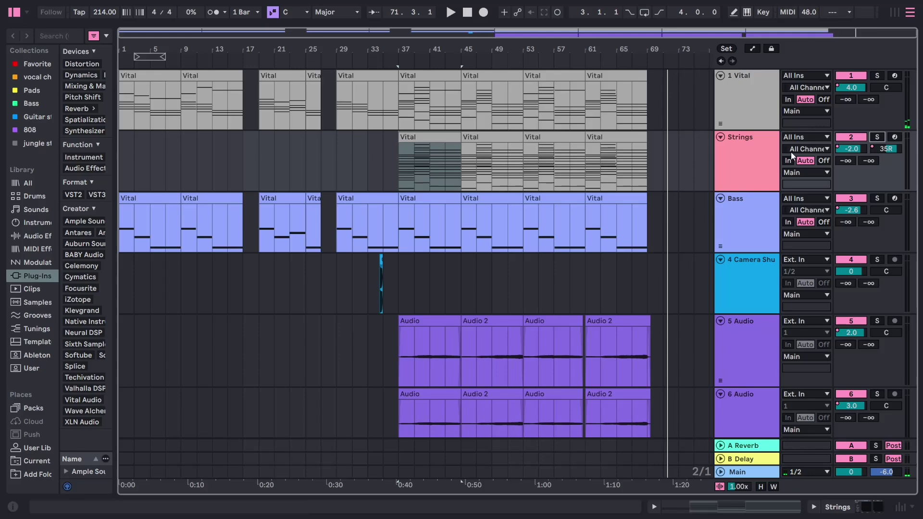
Show the device chains of the 1 Vital and Strings tracks in turn and compare their instruments and effects
double_click(735, 109)
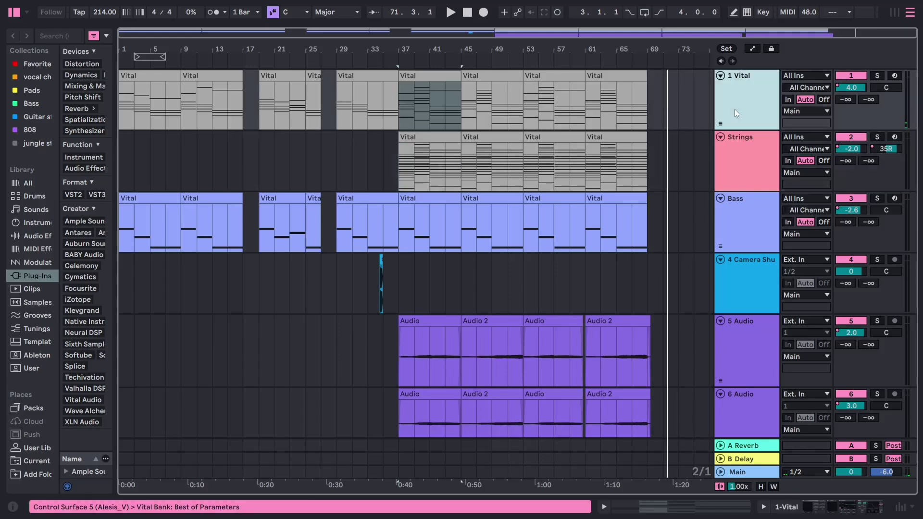
left_click(759, 160)
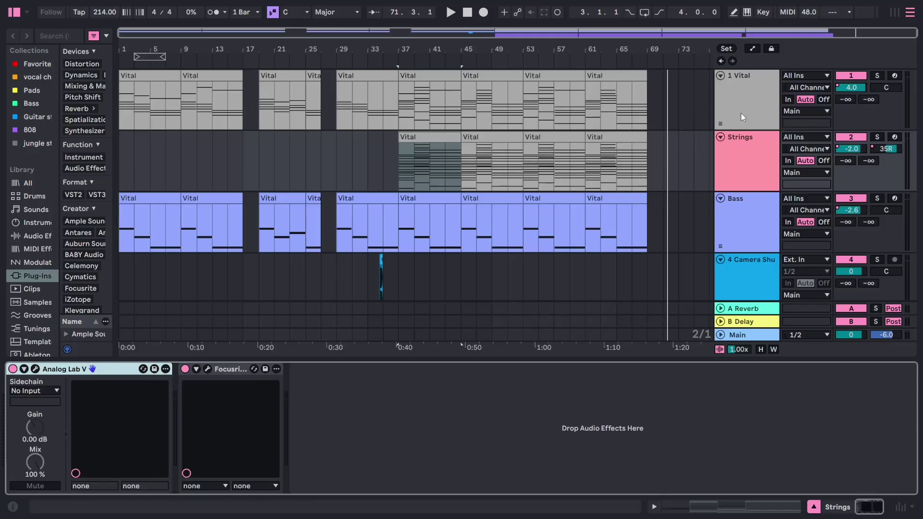
key("Up")
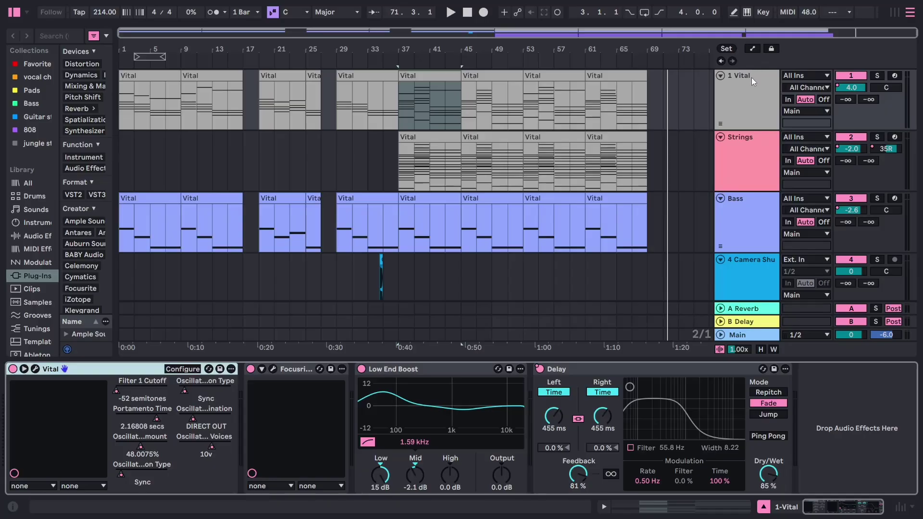
left_click(734, 158)
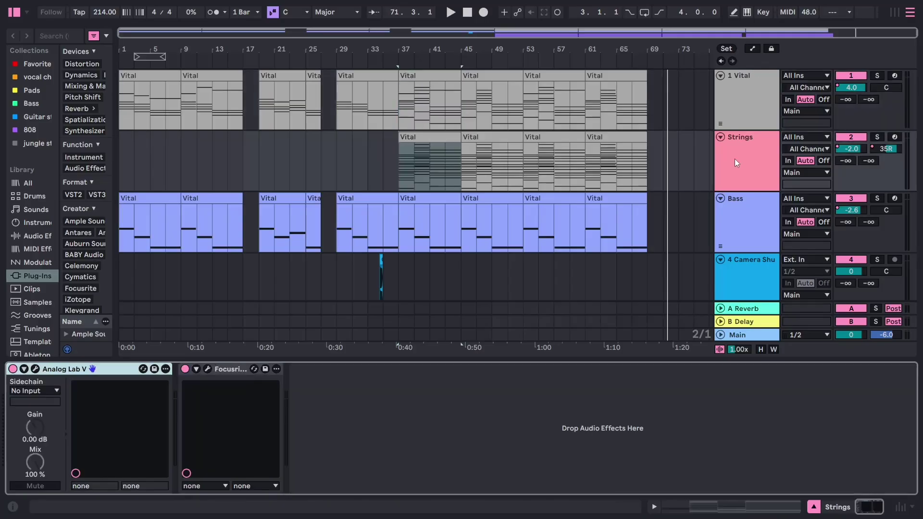
Collapse the Strings track and show the Bass track's device chain
left_click(721, 139)
left_click(722, 140)
left_click(721, 140)
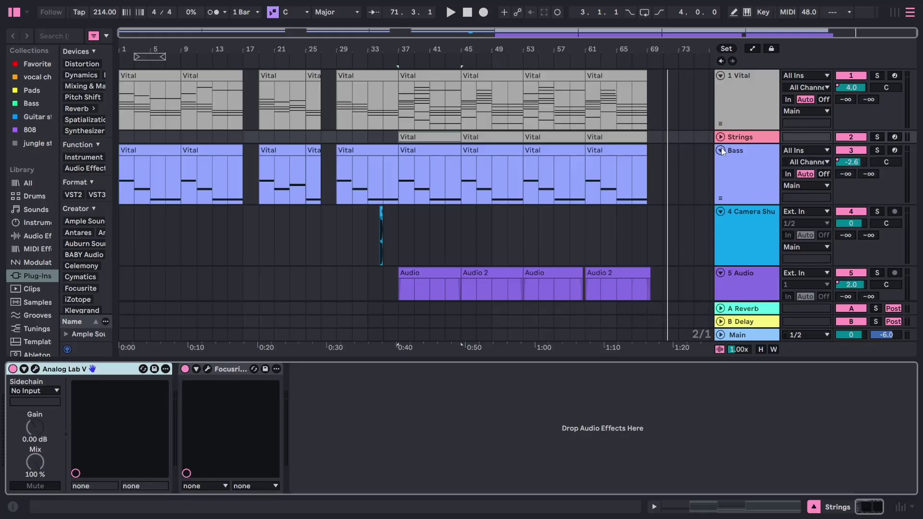
left_click(722, 148)
left_click(722, 147)
left_click(736, 167)
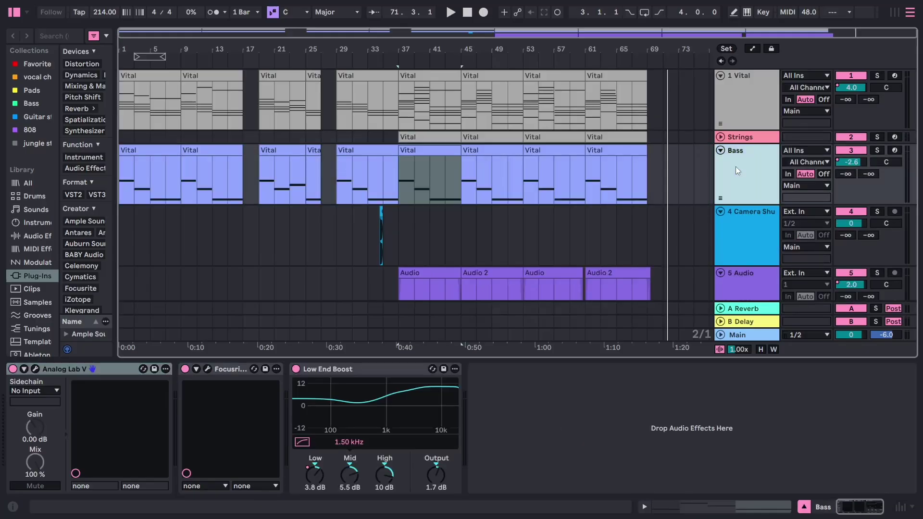
Show the device chains of the 7 Audio, 6 Audio and 5 Audio tracks, and place the insert marker at bar 27 on 6 Audio
scroll(736, 160, "down", 2)
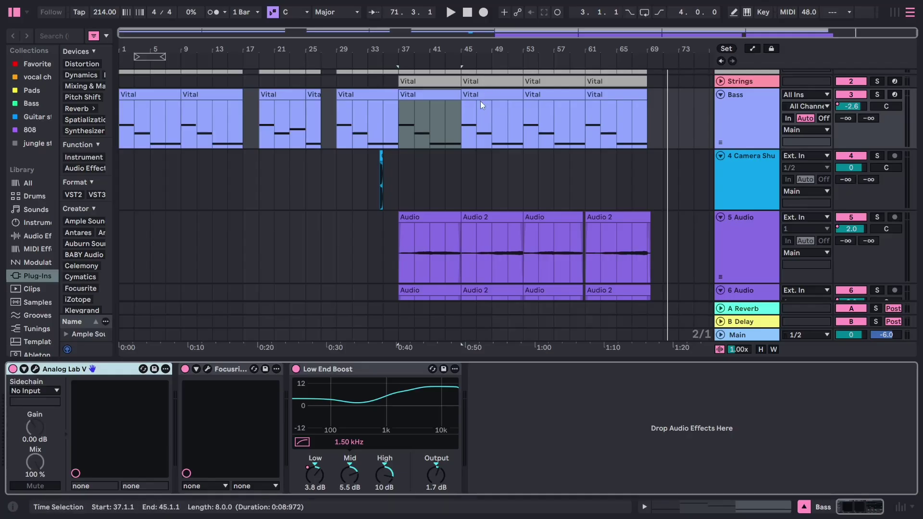
scroll(564, 79, "down", 5)
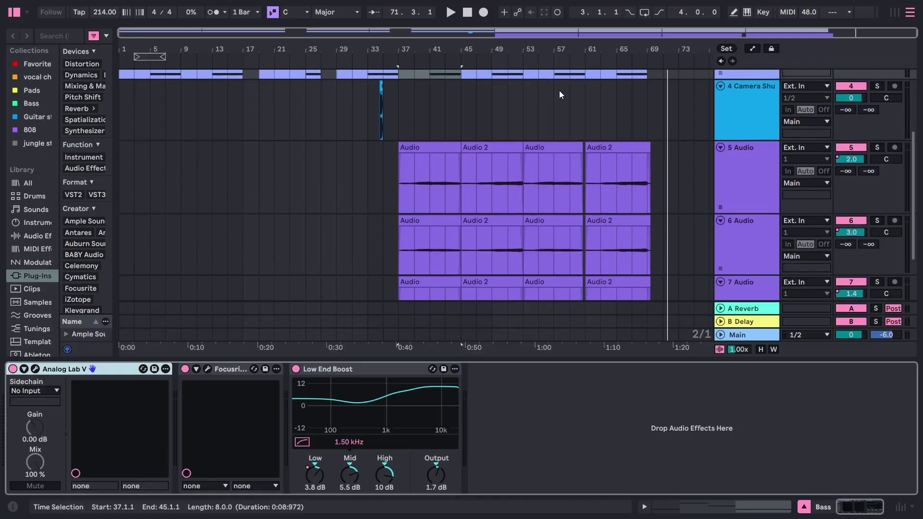
left_click(740, 222)
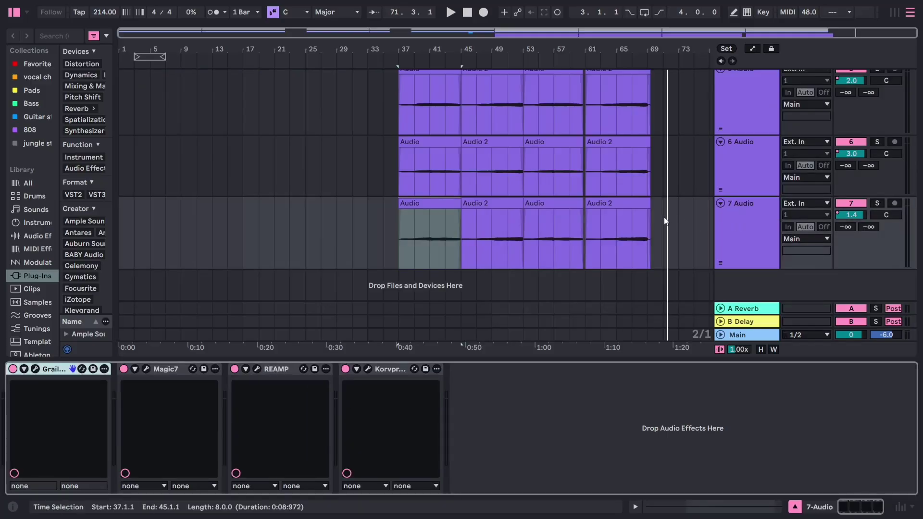
left_click(730, 174)
left_click(754, 85)
left_click(322, 144)
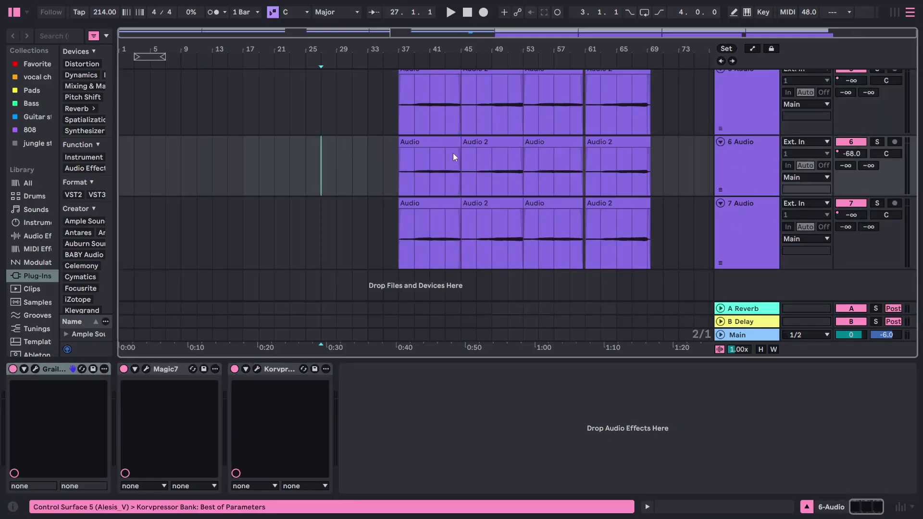
Collapse the 1 Vital track, show the Bass track's device chain, and collapse the Bass track, keeping Strings collapsed
scroll(507, 171, "up", 5)
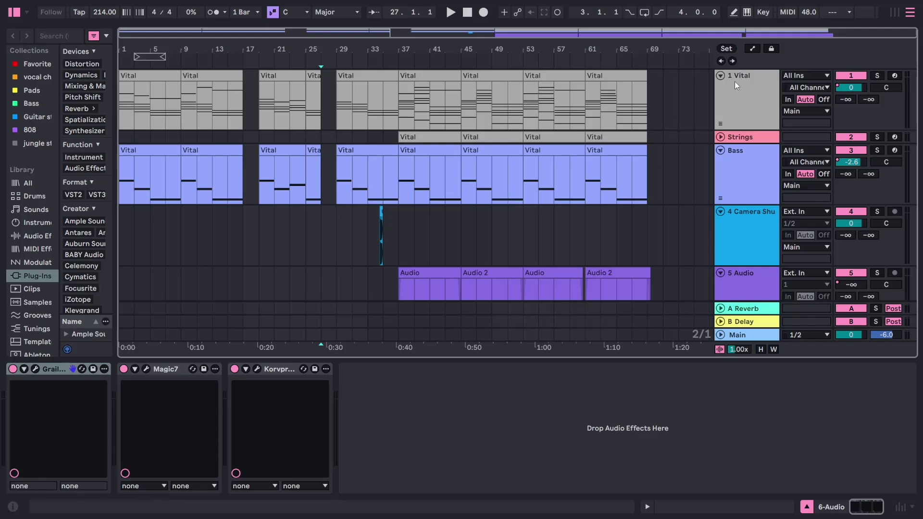
left_click(720, 75)
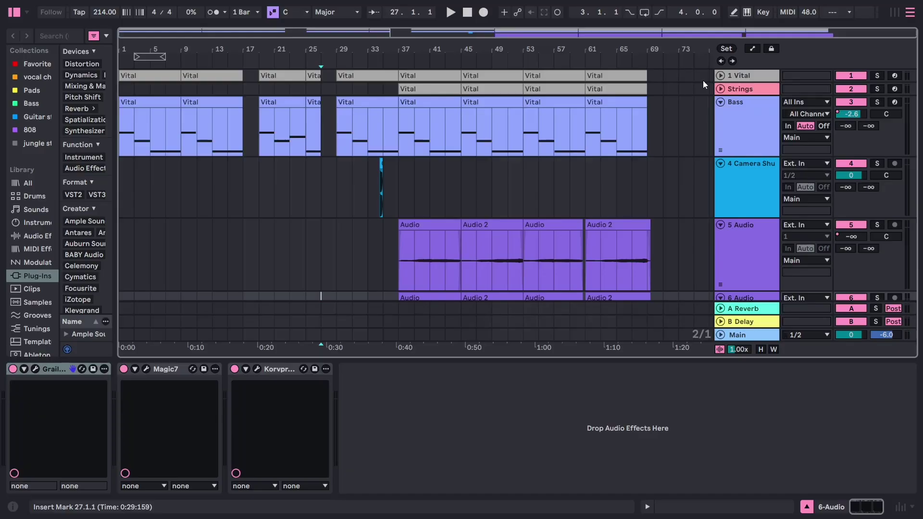
left_click(731, 109)
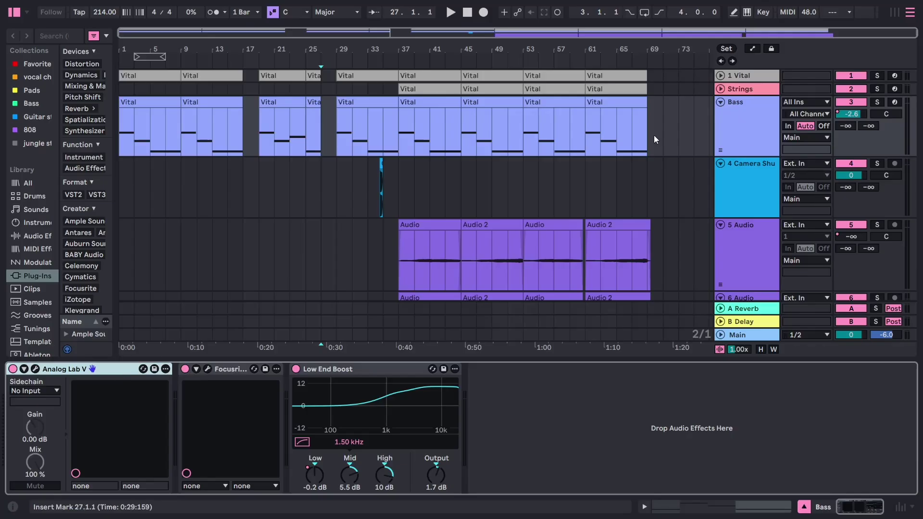
left_click(731, 91)
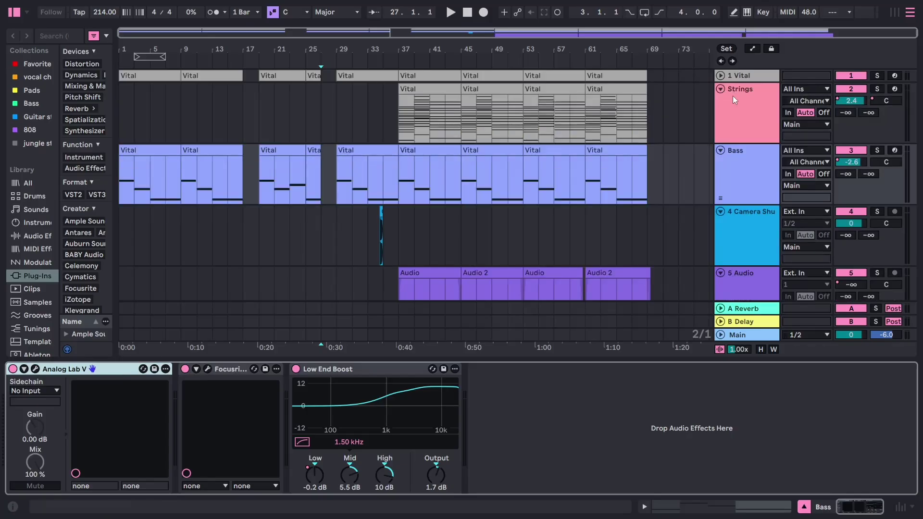
left_click(723, 90)
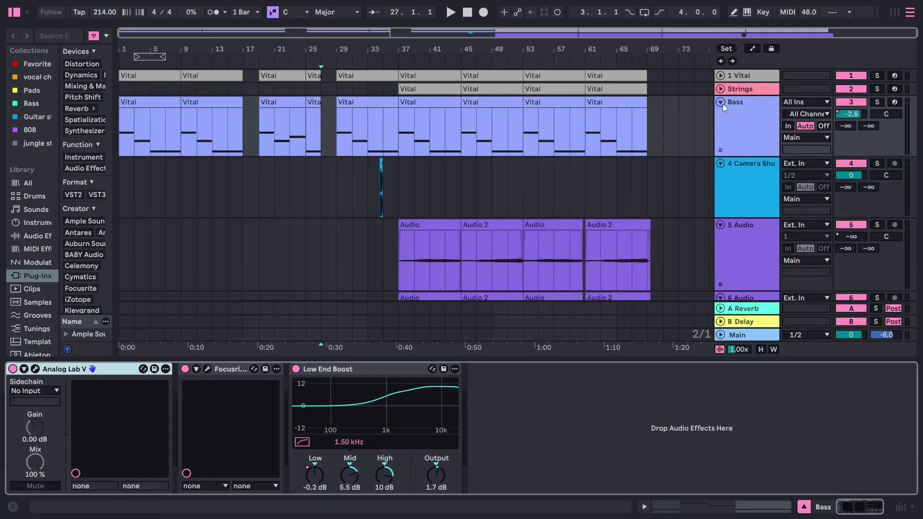
left_click(722, 104)
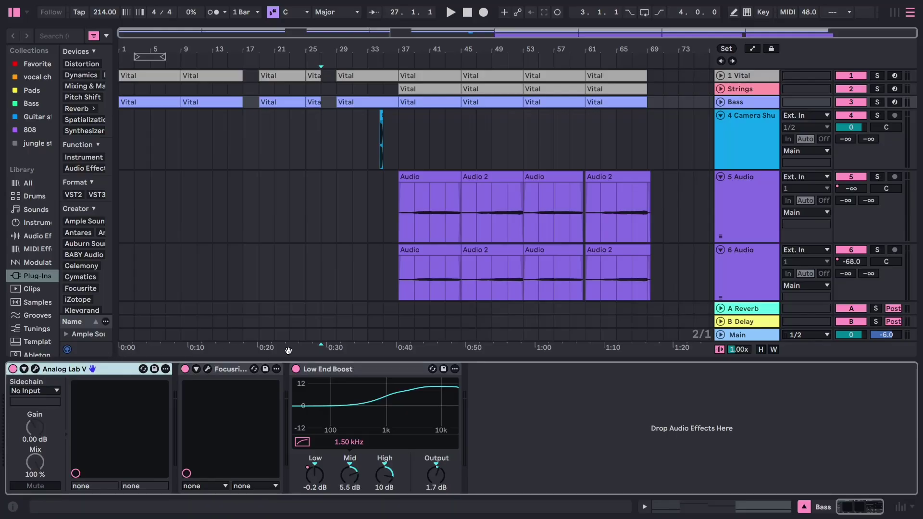
Show the effects on the 5 Audio and 6 Audio tracks, and enlarge the browser's plug-in list to look through the plug-in creators
left_click(732, 218)
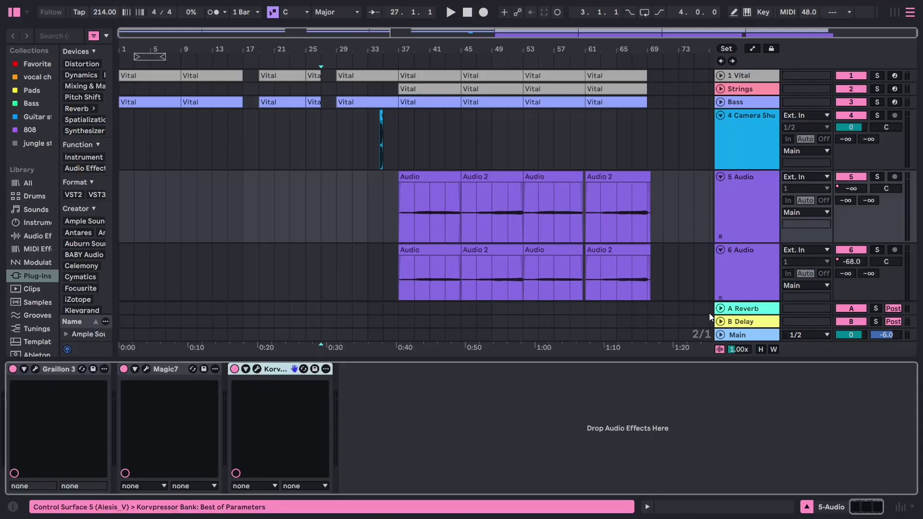
left_click(749, 273)
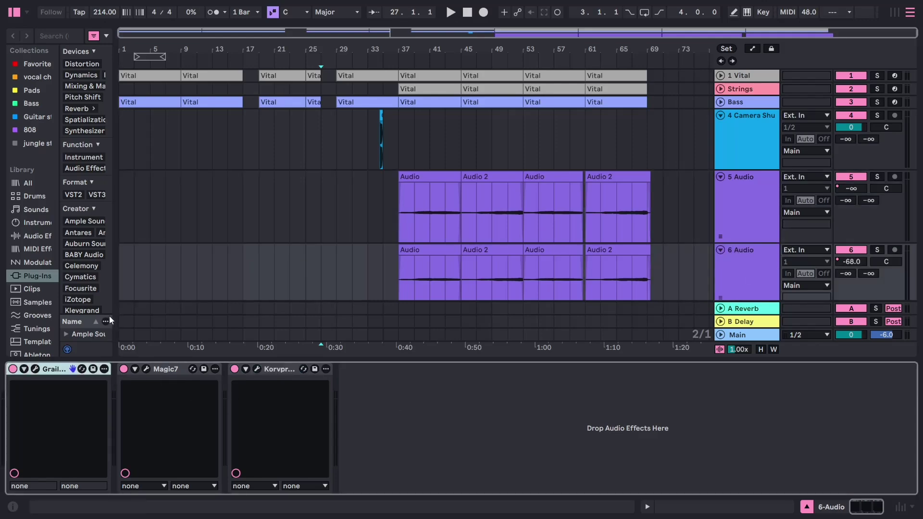
left_click_drag(108, 316, 297, 310)
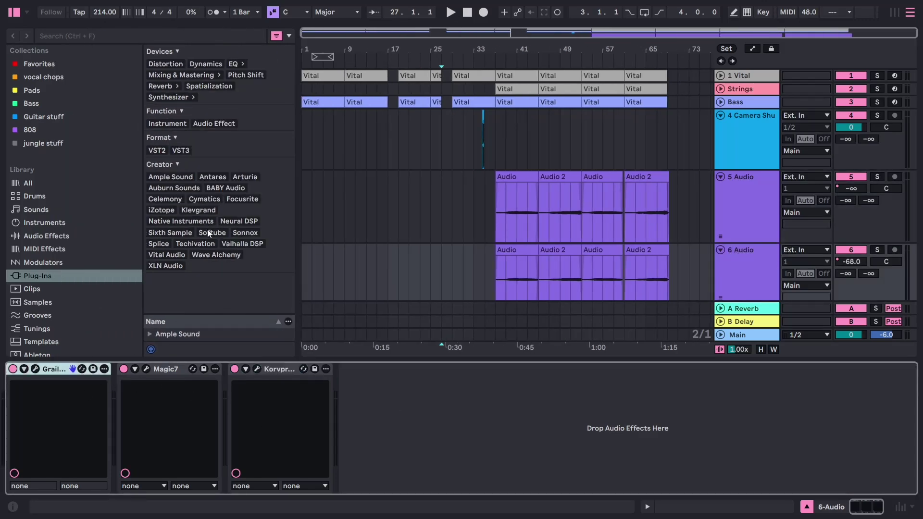
scroll(192, 329, "down", 3)
left_click_drag(250, 315, 226, 82)
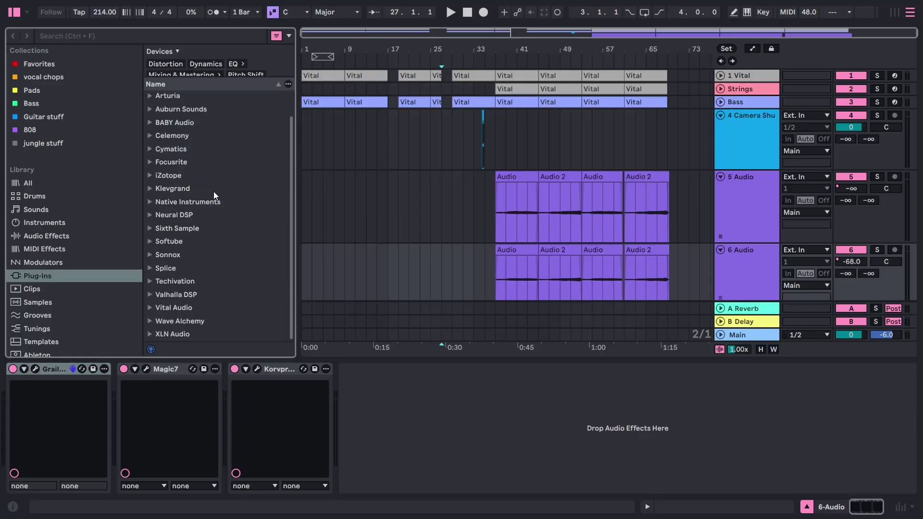
scroll(212, 246, "up", 2)
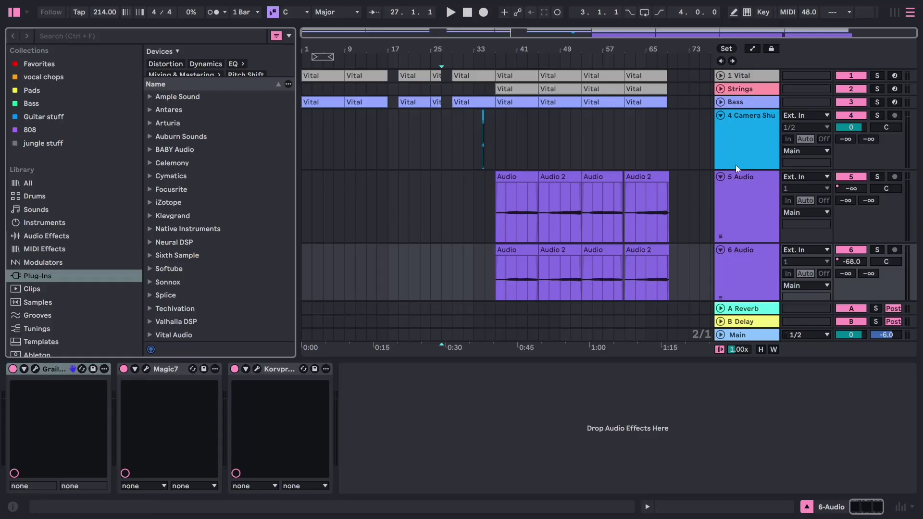
Collapse the camera shutter track and the 5, 6 and 7 Audio tracks to their minimum height
left_click_drag(734, 168, 744, 50)
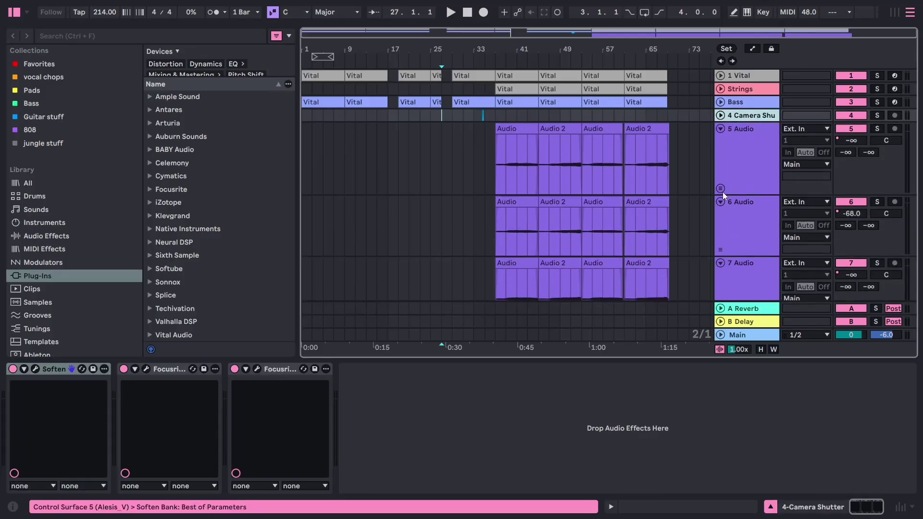
left_click_drag(723, 194, 718, 135)
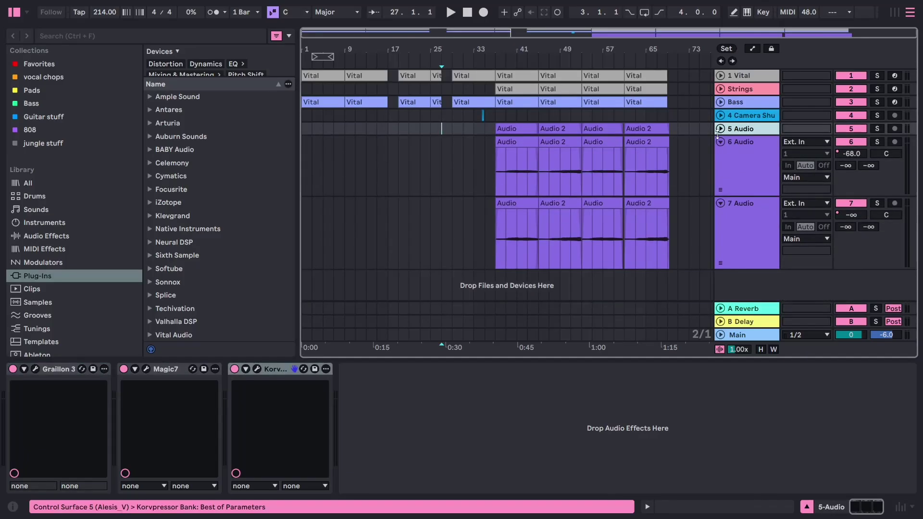
left_click_drag(738, 195, 738, 142)
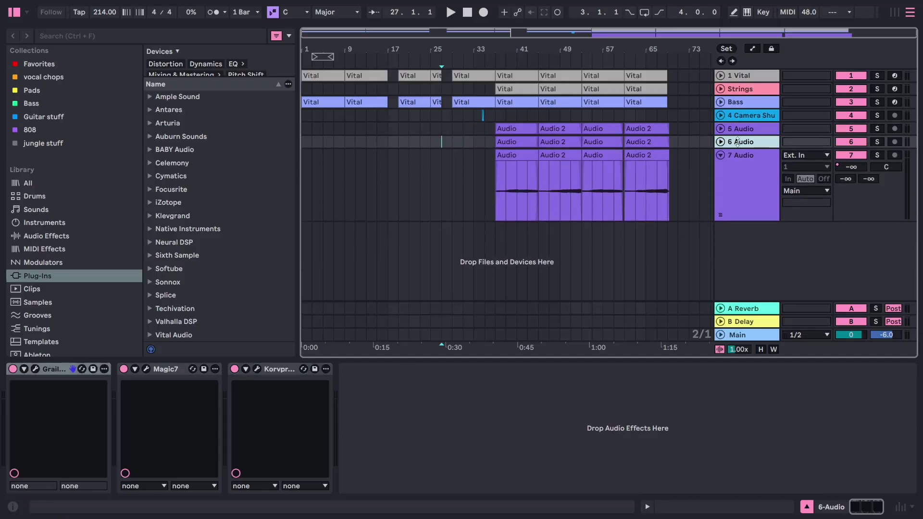
left_click_drag(732, 221, 684, 153)
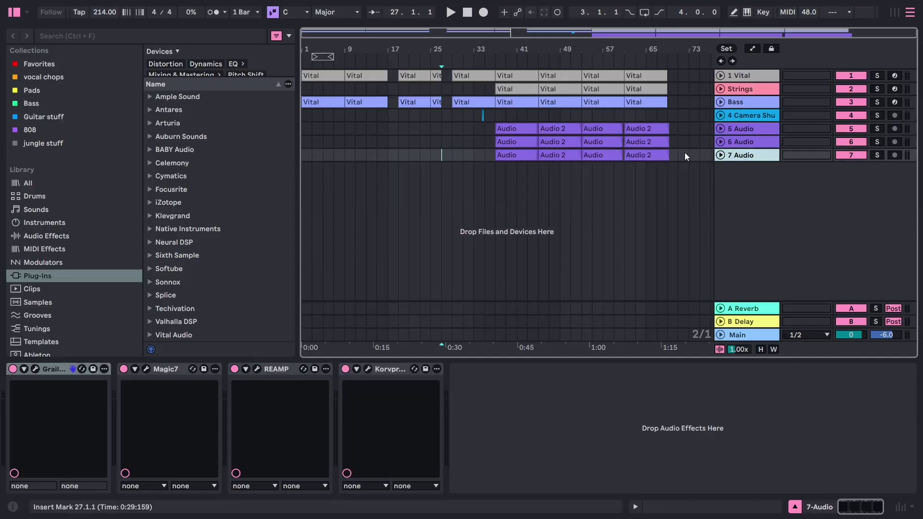